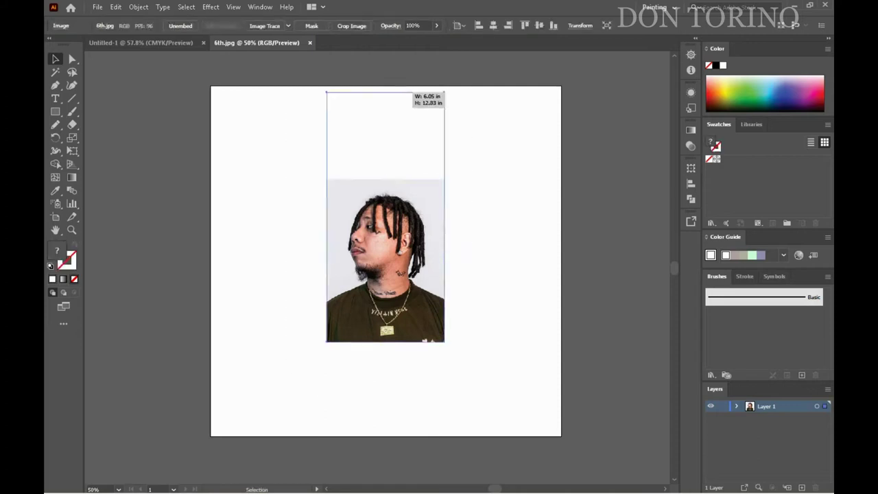
Step: Enlarge the photo to fill the artboard and fade it to 72% opacity
drag(386, 391, 385, 464)
drag(329, 274, 249, 274)
drag(447, 273, 521, 272)
scroll(384, 274, down, 1)
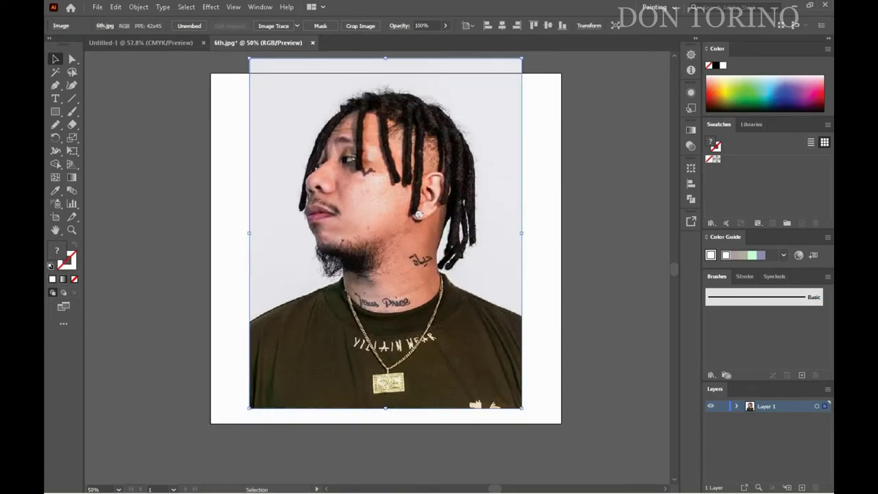
drag(386, 408, 386, 416)
click(445, 25)
drag(443, 39, 432, 39)
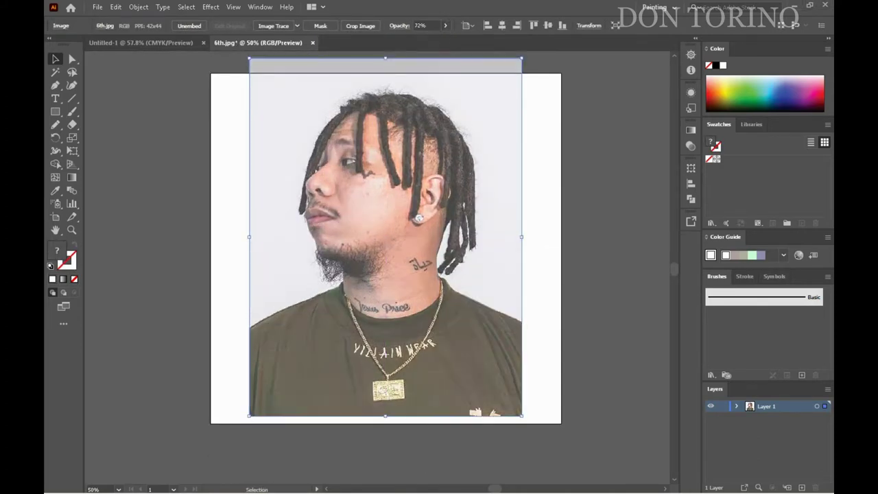
Step: Paste the V logo, then resize and tilt it onto the pendant at 56% opacity
key(ctrl+v)
scroll(362, 253, up, 2)
scroll(362, 253, up, 2)
drag(259, 267, 294, 266)
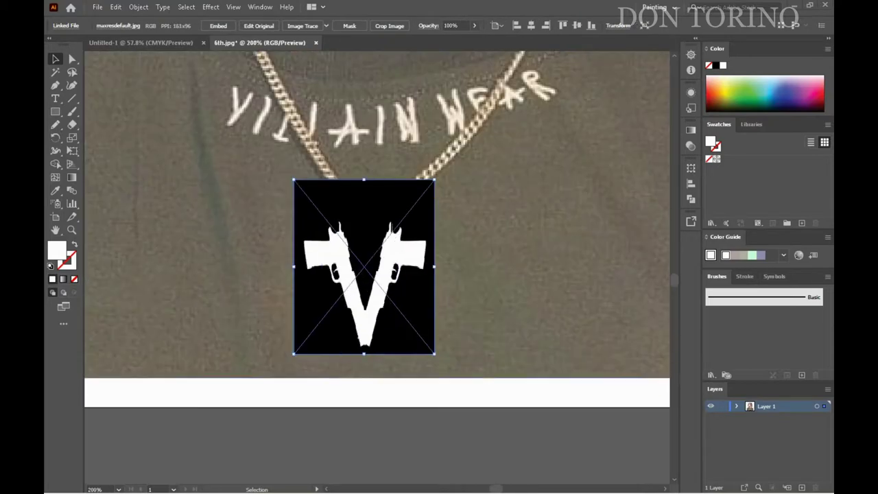
drag(347, 181, 346, 255)
drag(357, 301, 360, 285)
drag(439, 343, 435, 334)
click(478, 26)
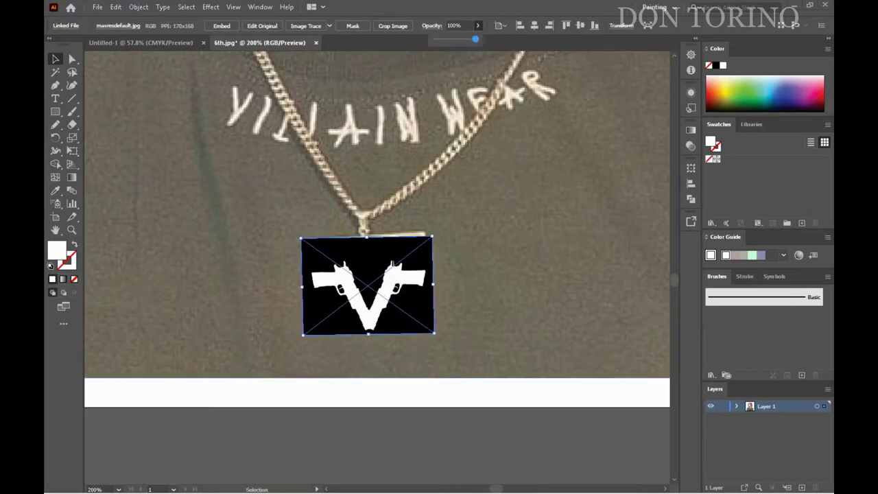
drag(479, 39, 458, 38)
drag(367, 334, 363, 306)
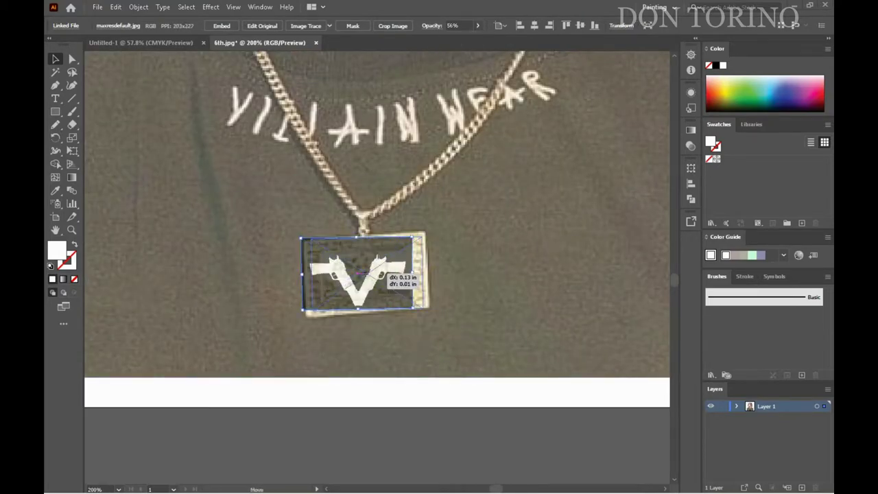
drag(357, 275, 367, 264)
Step: Deselect, zoom to the whole artboard, lock the photo and add Layer 2
key(ctrl+shift+a)
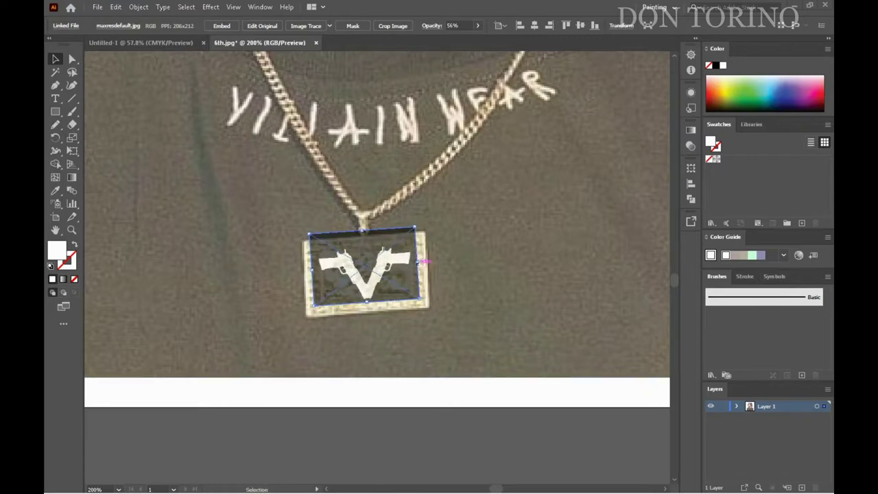
key(ctrl+0)
key(ctrl+l)
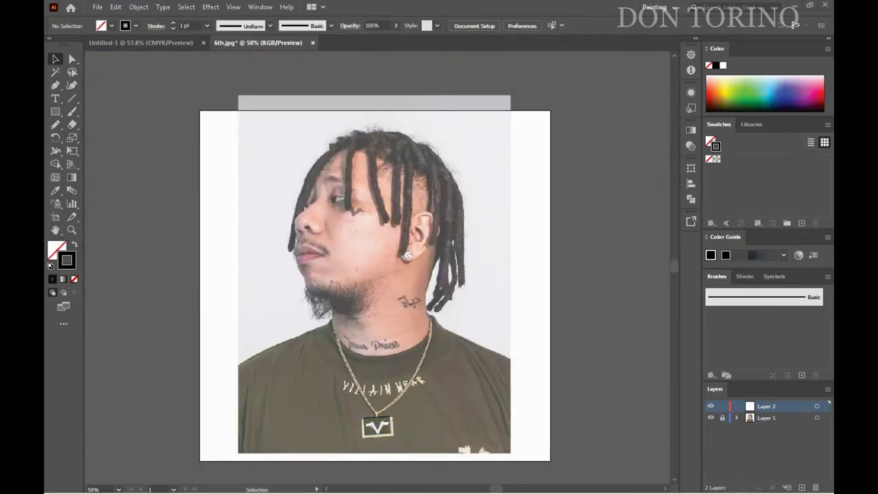
Step: With a calligraphic brush, outline the ear and its inner curves
click(233, 48)
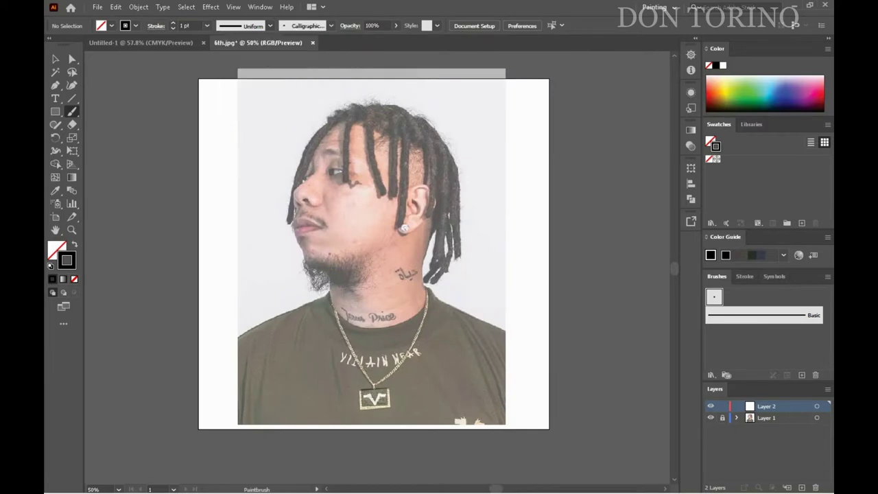
key(ctrl+equal)
key(ctrl+equal)
key(ctrl+equal)
key(ctrl+equal)
mouse_move(510, 206)
mouse_down()
mouse_move(511, 382)
mouse_move(455, 367)
mouse_move(480, 353)
mouse_move(514, 255)
mouse_up()
mouse_move(496, 294)
mouse_down()
mouse_move(515, 237)
mouse_move(595, 269)
mouse_up()
mouse_move(516, 346)
mouse_down()
mouse_move(572, 292)
mouse_move(568, 230)
mouse_up()
drag(518, 242, 529, 240)
Step: Trace the nose bridge, nostril and lips
scroll(525, 292, left, 5)
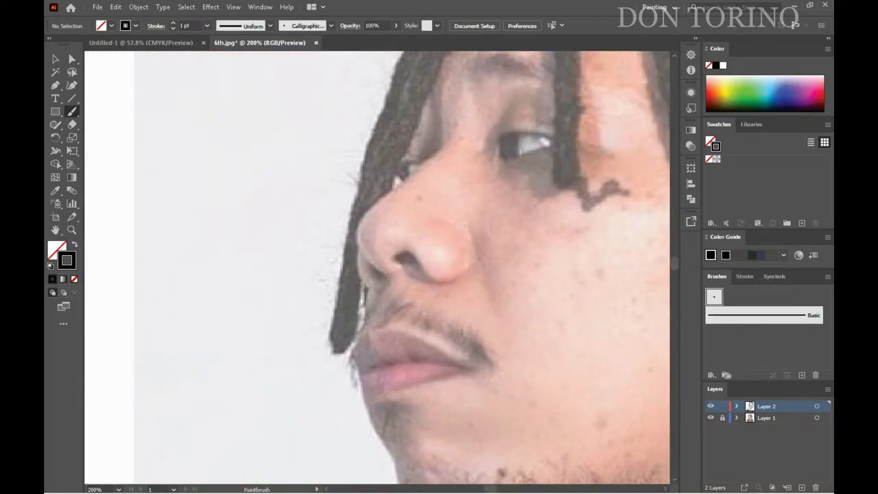
mouse_move(372, 261)
mouse_down()
mouse_move(408, 180)
mouse_move(446, 141)
mouse_move(431, 280)
mouse_move(463, 227)
mouse_up()
drag(359, 264, 379, 288)
scroll(379, 288, down, 4)
mouse_move(354, 206)
mouse_down()
mouse_move(439, 209)
mouse_move(473, 221)
mouse_up()
mouse_move(354, 211)
mouse_down()
mouse_move(374, 220)
mouse_move(473, 220)
mouse_up()
Step: Outline the jaw and the eye
scroll(474, 221, down, 2)
mouse_move(474, 142)
mouse_down()
mouse_move(412, 164)
mouse_move(394, 240)
mouse_move(504, 346)
mouse_move(503, 427)
mouse_up()
scroll(412, 274, up, 4)
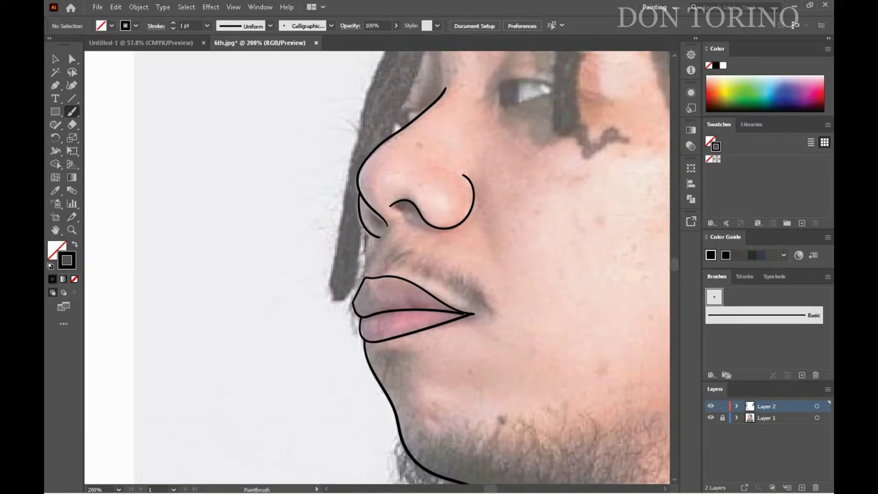
drag(374, 234, 363, 277)
scroll(411, 274, up, 4)
scroll(494, 267, up, 1)
drag(489, 248, 571, 241)
drag(503, 266, 576, 241)
scroll(494, 267, down, 1)
scroll(378, 267, down, 5)
Step: Draw the back of the neck, both shoulders and the shirt collar lines
drag(607, 54, 559, 253)
drag(117, 331, 275, 260)
scroll(274, 275, right, 3)
drag(452, 242, 633, 350)
mouse_move(189, 315)
mouse_down()
mouse_move(203, 336)
mouse_move(455, 293)
mouse_up()
mouse_move(114, 289)
mouse_down()
mouse_move(384, 425)
mouse_move(524, 297)
mouse_up()
Step: Zoom in on the pendant and trace the right pistol's outline
scroll(524, 297, down, 2)
key(ctrl+plus)
key(ctrl+plus)
key(ctrl+plus)
scroll(378, 268, down, 3)
key(ctrl+plus)
scroll(377, 267, left, 5)
mouse_move(428, 325)
mouse_down()
mouse_move(449, 268)
mouse_move(500, 180)
mouse_move(594, 247)
mouse_move(467, 323)
mouse_move(246, 264)
mouse_move(240, 220)
mouse_move(312, 199)
mouse_move(362, 208)
mouse_move(424, 318)
mouse_up()
Step: Brush grip loops on the right and left pistols
key(ctrl+plus)
mouse_move(589, 234)
mouse_down()
mouse_move(567, 247)
mouse_move(580, 257)
mouse_up()
key(ctrl+minus)
drag(305, 250, 329, 271)
Step: Frame the pendant with tilted outer and inner rounded rectangles
key(ctrl+minus)
key(m)
drag(282, 212, 524, 349)
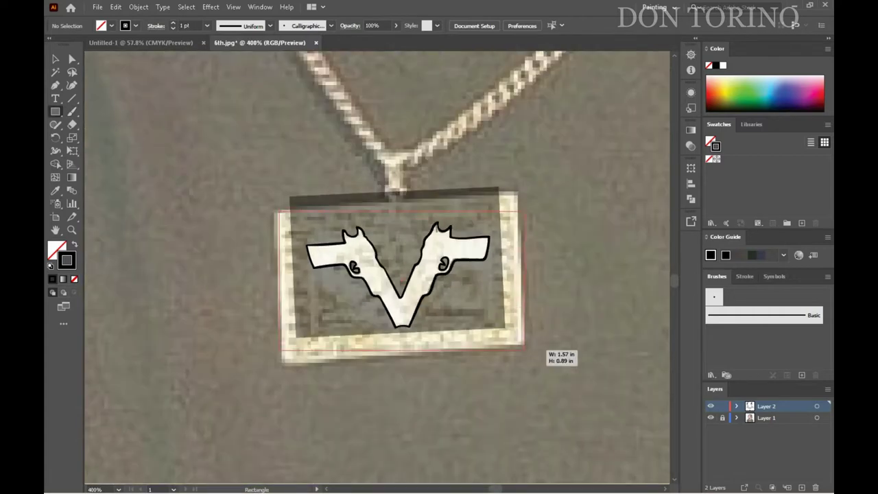
drag(527, 272, 528, 261)
drag(285, 216, 517, 328)
drag(530, 230, 530, 221)
drag(526, 319, 512, 287)
drag(504, 319, 520, 317)
Step: Brush the bail ring and its inner edge above the pendant
key(b)
scroll(452, 288, up, 1)
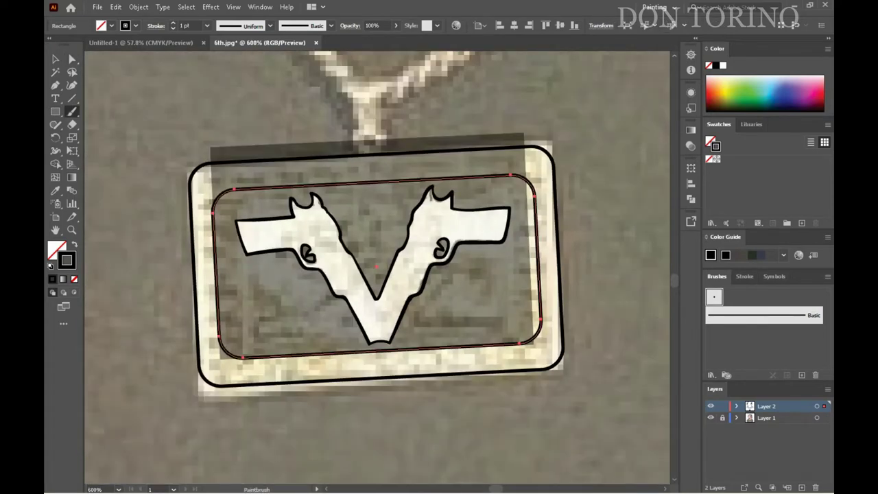
scroll(452, 288, up, 1)
key(ctrl+shift+a)
mouse_move(350, 217)
mouse_down()
mouse_move(389, 216)
mouse_move(391, 142)
mouse_move(384, 199)
mouse_up()
mouse_move(374, 136)
mouse_down()
mouse_move(350, 199)
mouse_move(390, 200)
mouse_up()
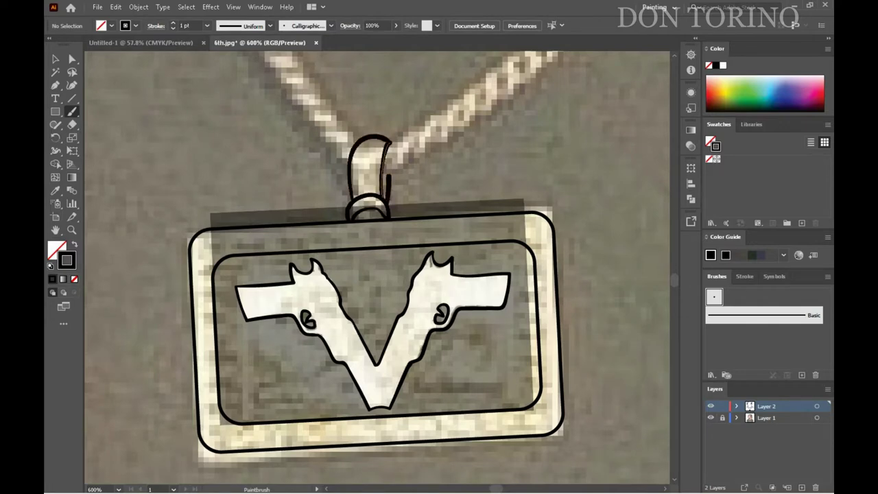
scroll(355, 336, down, 2)
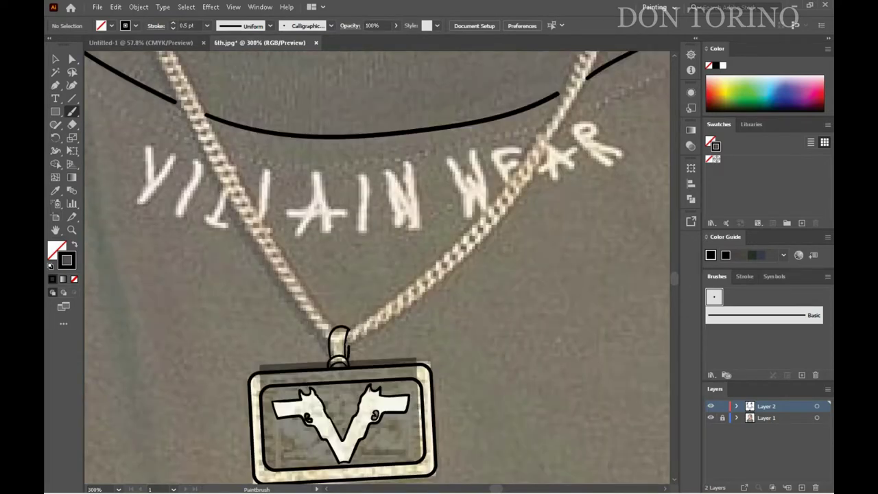
Step: Trace the right chain strand's links from the bail up the neck
mouse_move(357, 337)
mouse_down()
mouse_move(375, 315)
mouse_move(395, 308)
mouse_up()
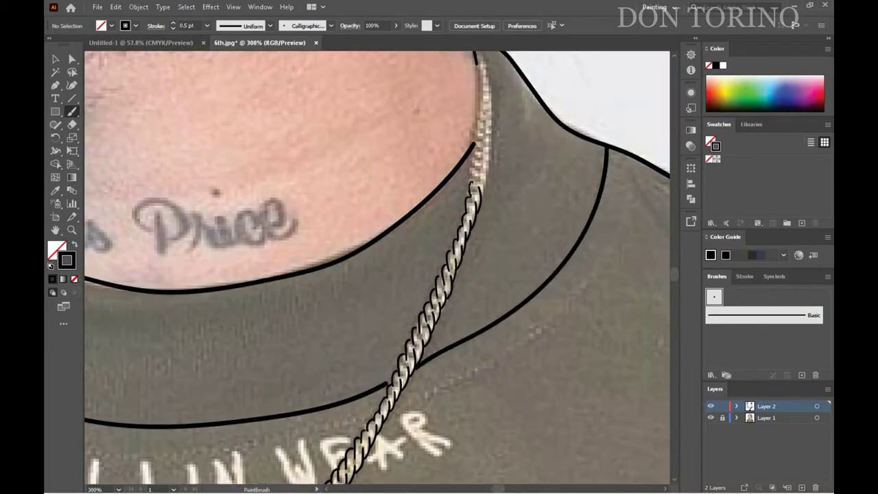
drag(483, 159, 480, 120)
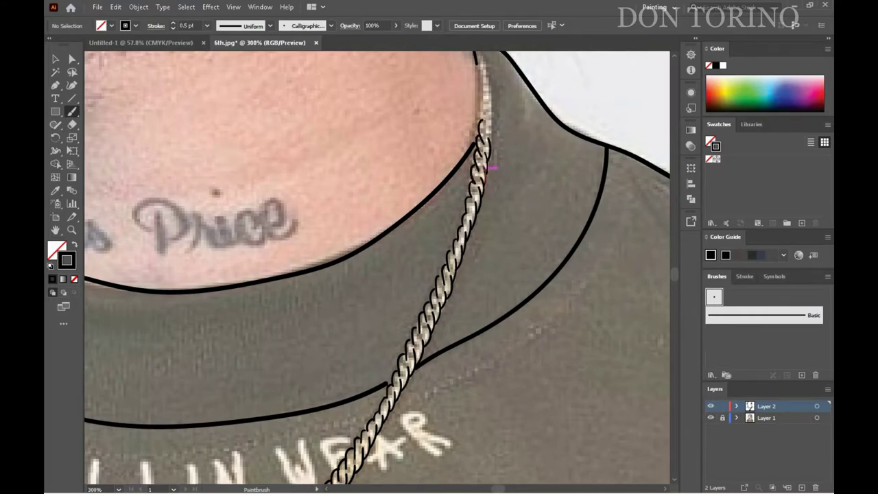
scroll(490, 167, up, 4)
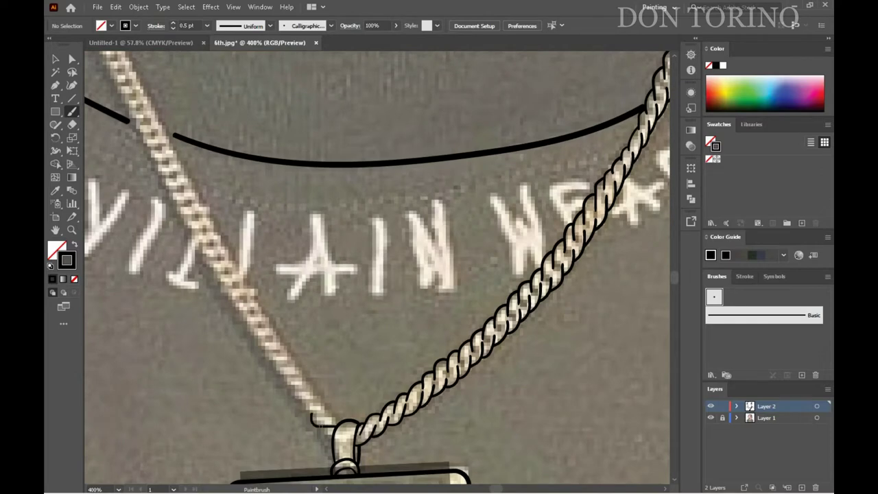
Step: Trace the left chain strand up to the neck and extend the neck outline
mouse_move(321, 399)
mouse_down()
mouse_move(261, 348)
mouse_move(258, 322)
mouse_move(238, 310)
mouse_move(211, 268)
mouse_up()
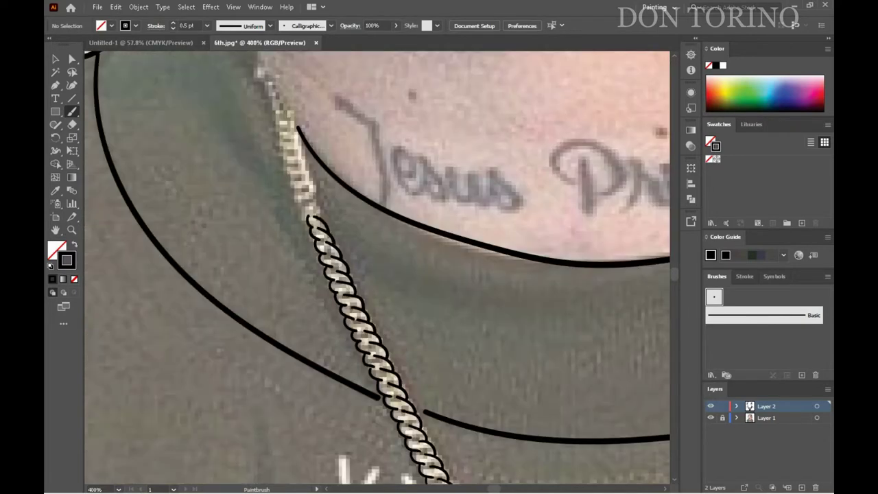
mouse_move(321, 223)
mouse_down()
mouse_move(304, 204)
mouse_move(280, 135)
mouse_up()
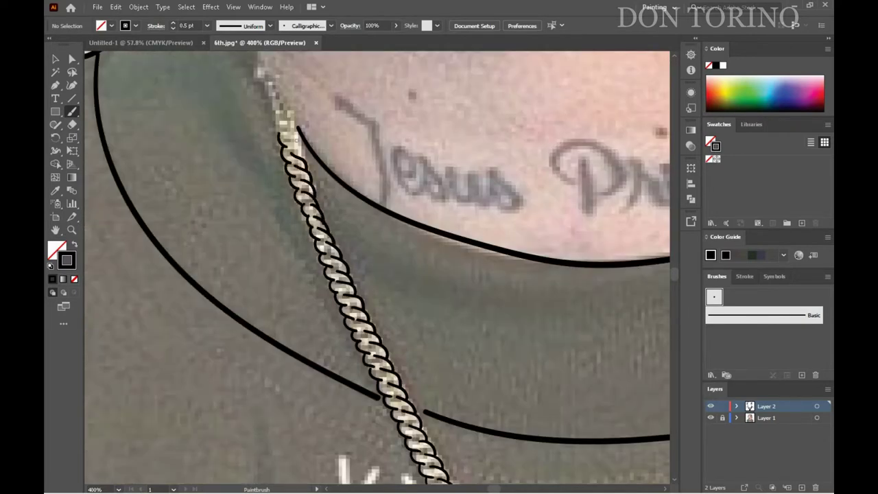
scroll(377, 268, up, 5)
drag(293, 280, 258, 210)
drag(245, 137, 255, 207)
key(ctrl+1)
scroll(378, 267, down, 3)
mouse_move(231, 121)
mouse_down()
mouse_move(299, 259)
mouse_move(334, 291)
mouse_move(380, 288)
mouse_up()
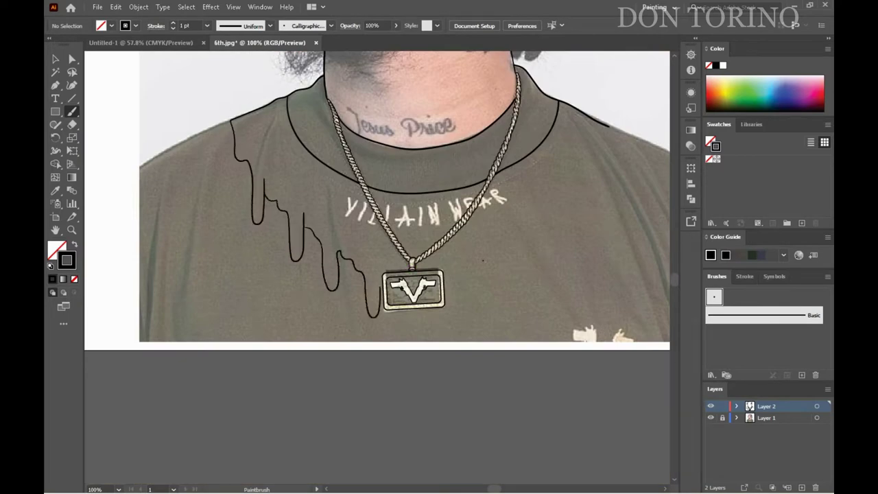
Step: Draw a drip line on the shirt's right side and a first black-filled pencil drip
mouse_move(608, 126)
mouse_down()
mouse_move(603, 206)
mouse_move(563, 265)
mouse_move(553, 237)
mouse_move(445, 292)
mouse_move(482, 357)
mouse_up()
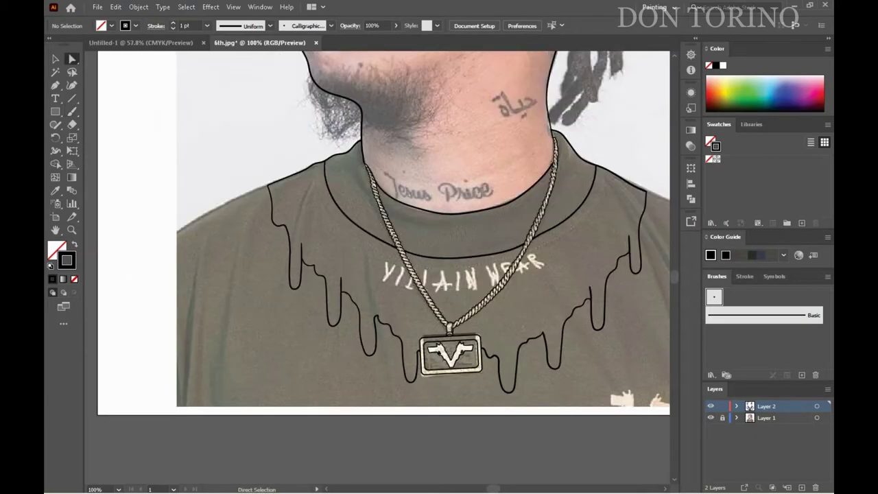
key(n)
key(shift+x)
scroll(316, 320, up, 2)
scroll(316, 319, up, 3)
scroll(316, 320, up, 1)
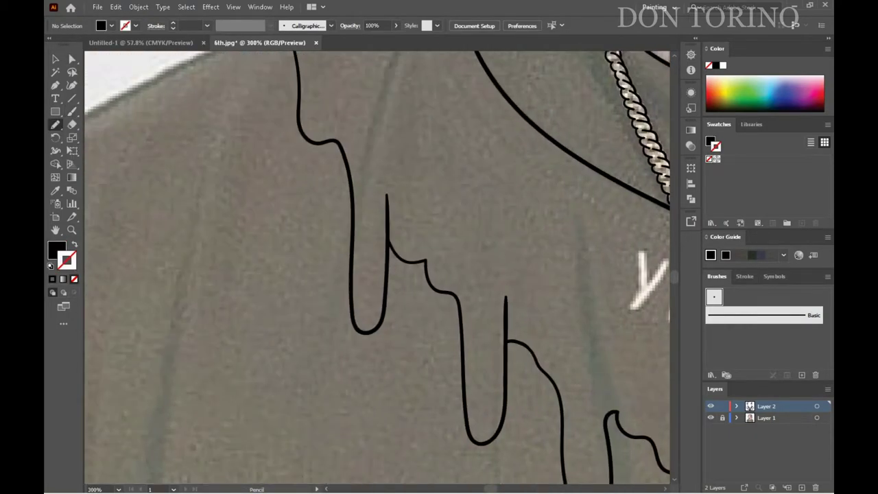
drag(351, 206, 336, 141)
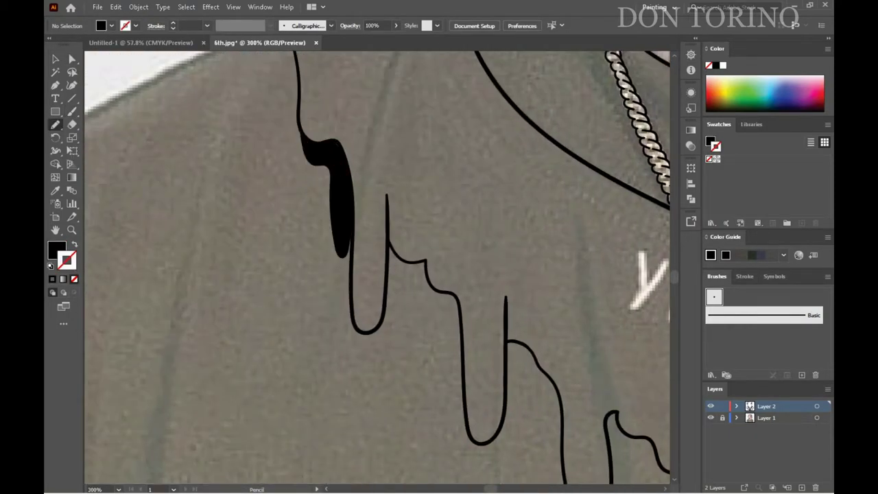
Step: Add more black-filled drip shapes across the middle of the shirt
scroll(377, 267, down, 5)
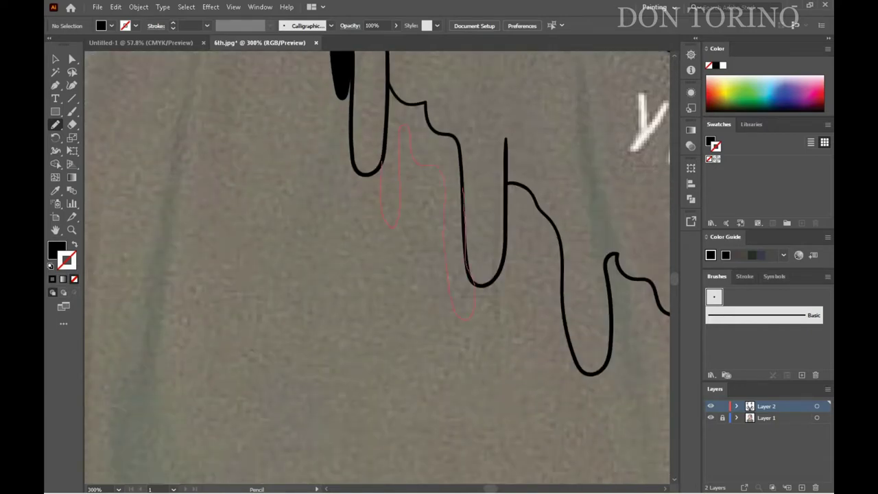
drag(472, 316, 391, 85)
scroll(377, 268, right, 5)
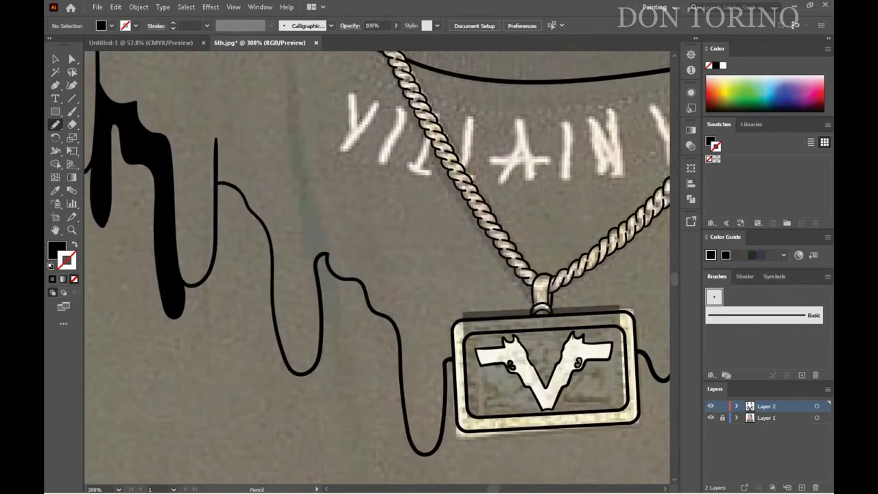
drag(269, 294, 223, 184)
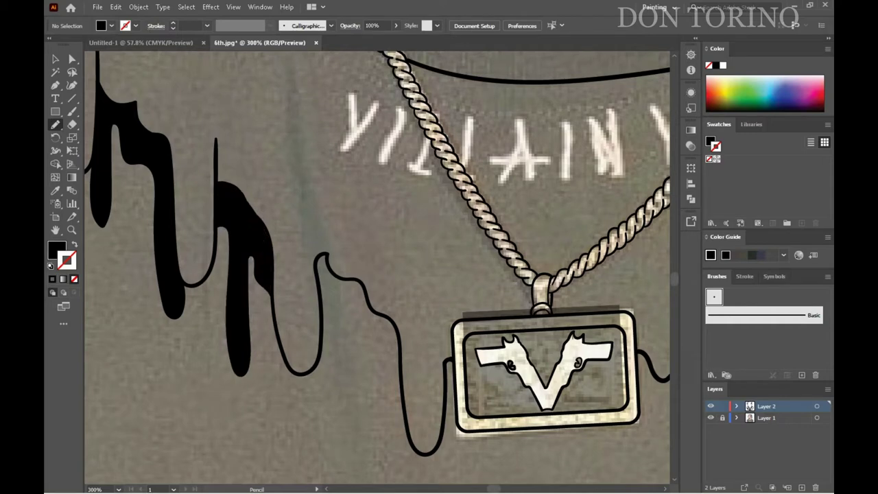
drag(271, 254, 252, 198)
drag(272, 312, 255, 251)
drag(337, 306, 337, 361)
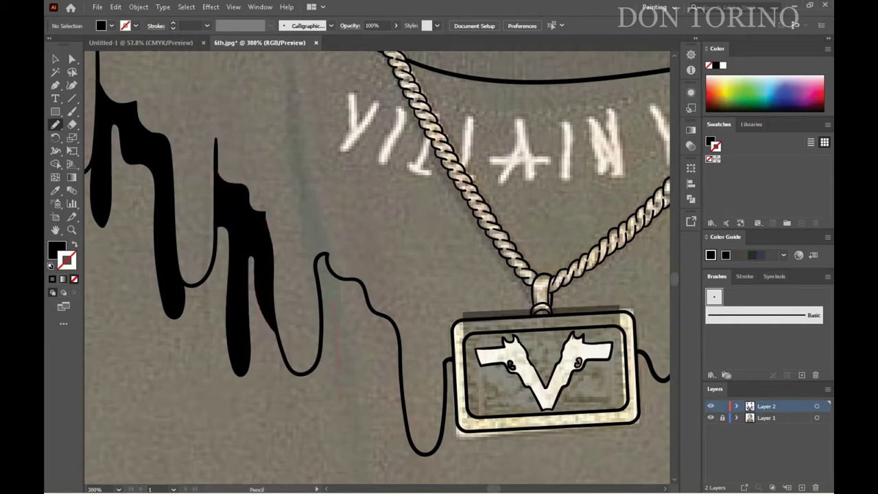
drag(402, 388, 319, 255)
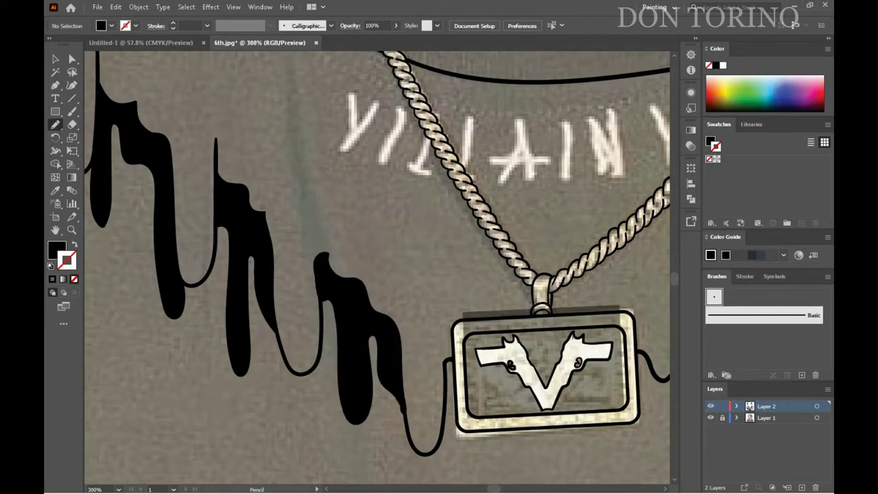
Step: Fill the drips left of, under and right of the pendant in black
drag(445, 343, 199, 185)
drag(205, 273, 196, 202)
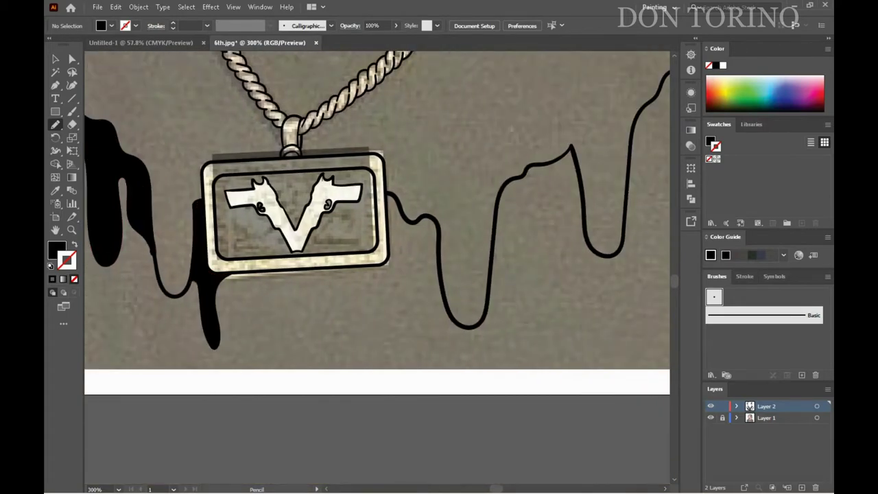
mouse_move(400, 312)
mouse_down()
mouse_move(427, 215)
mouse_move(388, 199)
mouse_up()
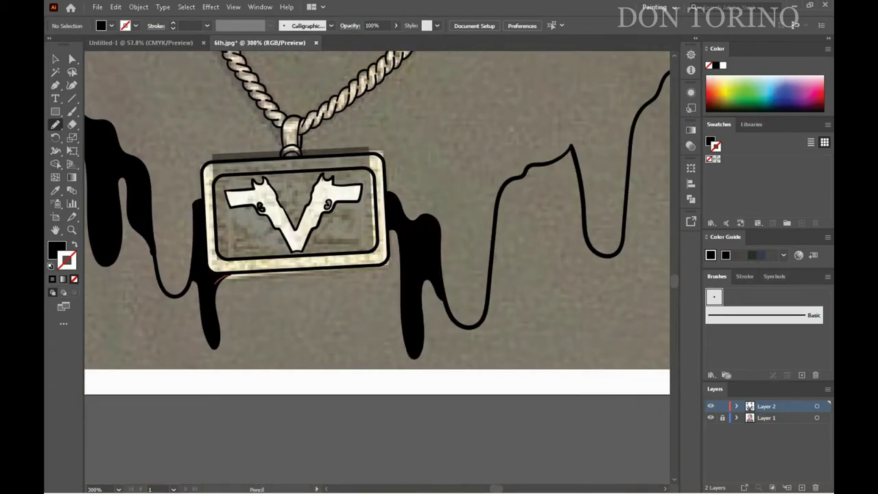
drag(367, 269, 372, 268)
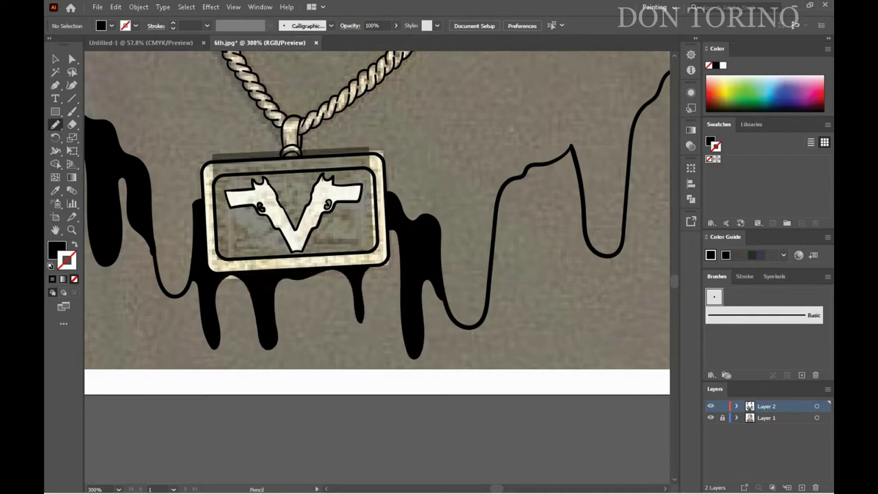
drag(549, 264, 572, 151)
mouse_move(583, 206)
mouse_down()
mouse_move(178, 206)
mouse_move(271, 324)
mouse_up()
Step: Add closed drip shapes and a drip running down the right shirt edge
drag(351, 223, 397, 166)
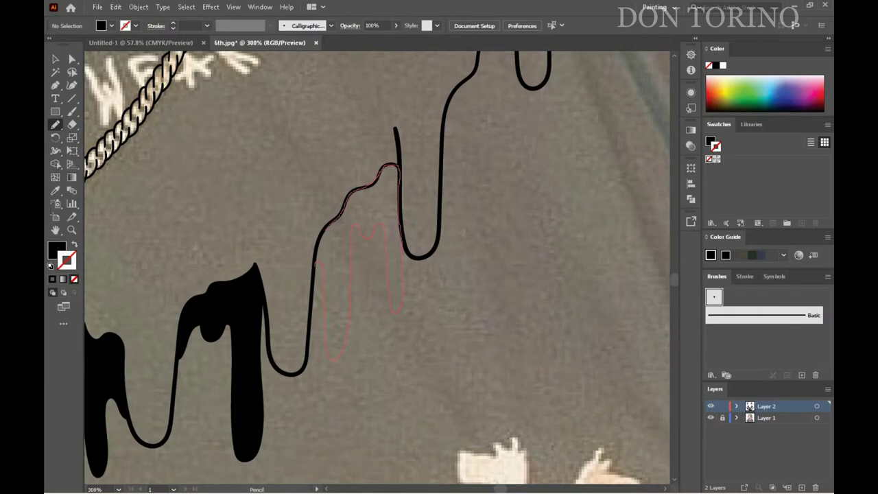
drag(315, 262, 315, 263)
scroll(195, 215, up, 5)
drag(443, 331, 516, 201)
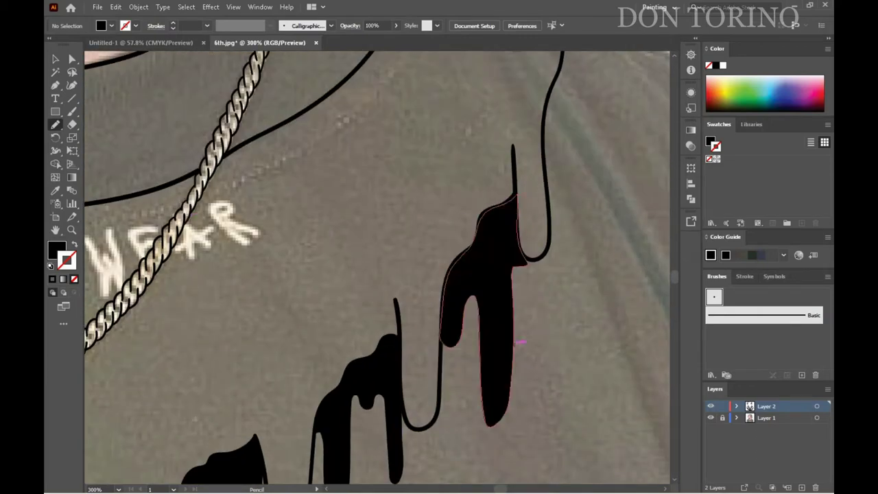
scroll(519, 341, up, 4)
drag(563, 151, 547, 322)
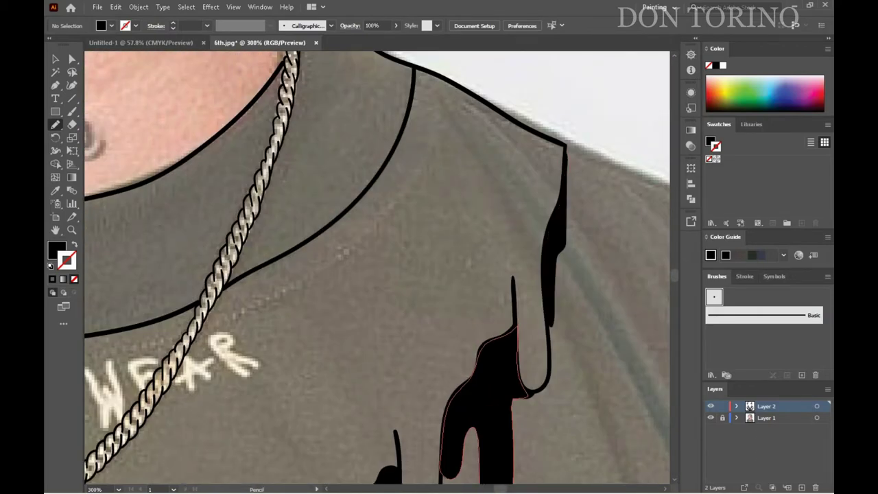
drag(554, 254, 551, 352)
scroll(378, 275, down, 3)
scroll(377, 274, down, 2)
key(b)
scroll(315, 274, up, 2)
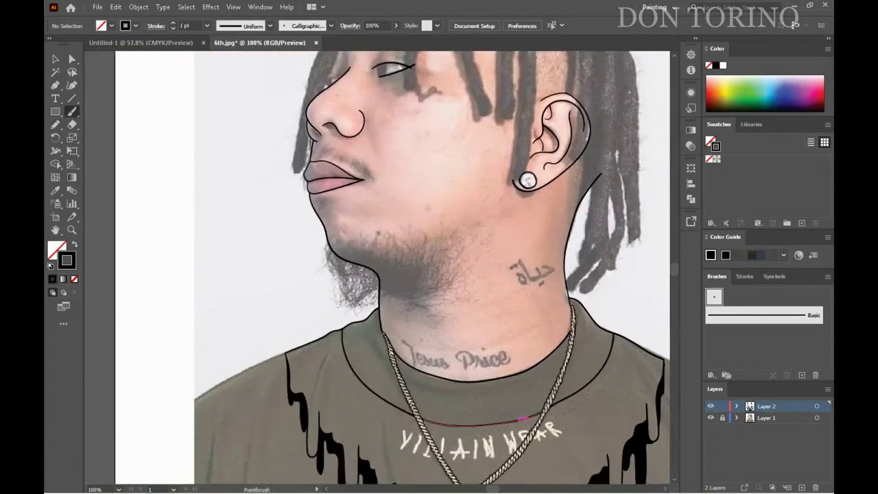
Step: At 0.75 pt stroke, trace the letters of VILLAIN on the shirt
scroll(315, 274, up, 3)
scroll(377, 268, right, 5)
click(207, 25)
click(218, 63)
mouse_move(177, 357)
mouse_down()
mouse_move(173, 412)
mouse_move(208, 365)
mouse_move(213, 433)
mouse_up()
drag(231, 377, 266, 444)
mouse_move(299, 385)
mouse_down()
mouse_move(300, 429)
mouse_move(315, 447)
mouse_move(349, 386)
mouse_move(379, 436)
mouse_move(329, 447)
mouse_move(321, 429)
mouse_up()
drag(348, 405, 354, 422)
mouse_move(394, 386)
mouse_down()
mouse_move(397, 448)
mouse_move(420, 378)
mouse_move(446, 439)
mouse_up()
Step: Trace the W, E, A and R of WEAR
mouse_move(446, 439)
mouse_down()
mouse_move(447, 374)
mouse_move(511, 411)
mouse_move(520, 363)
mouse_move(556, 359)
mouse_move(548, 391)
mouse_up()
mouse_move(580, 364)
mouse_down()
mouse_move(586, 398)
mouse_move(571, 399)
mouse_move(608, 372)
mouse_move(606, 363)
mouse_up()
mouse_move(602, 343)
mouse_down()
mouse_move(643, 378)
mouse_move(622, 336)
mouse_move(622, 347)
mouse_up()
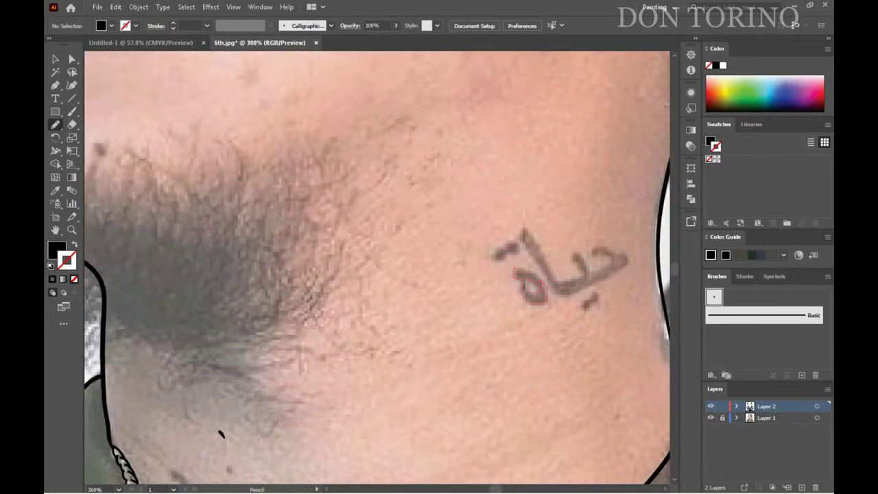
Step: Ink the Arabic neck tattoo's loop, dot and long connecting stroke
drag(520, 273, 499, 254)
drag(594, 296, 584, 306)
drag(523, 232, 618, 262)
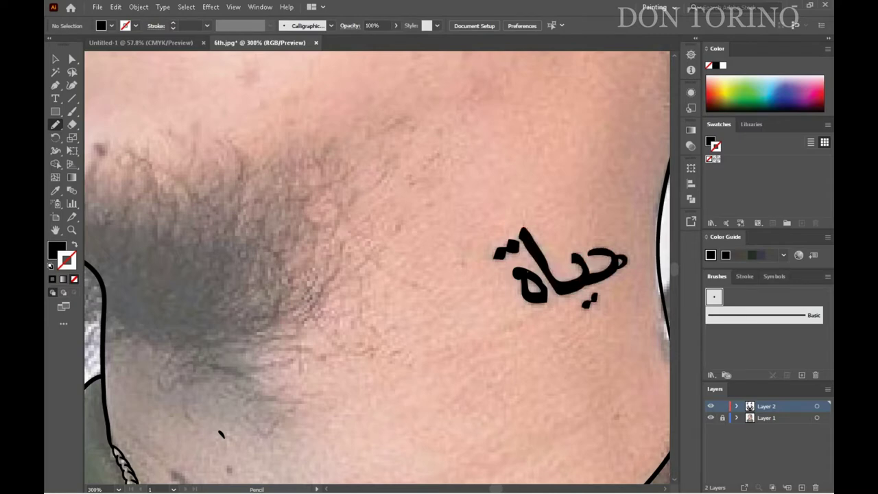
Step: Trace the Jesus Price tattoo letters, including P, i, c, J and s
scroll(377, 268, down, 8)
mouse_move(376, 228)
mouse_down()
mouse_move(361, 275)
mouse_move(402, 231)
mouse_up()
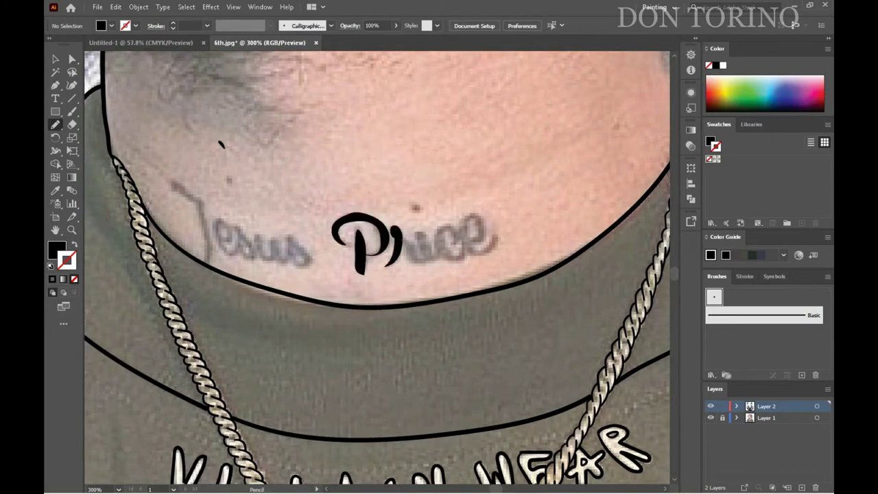
drag(426, 261, 430, 262)
drag(416, 232, 420, 237)
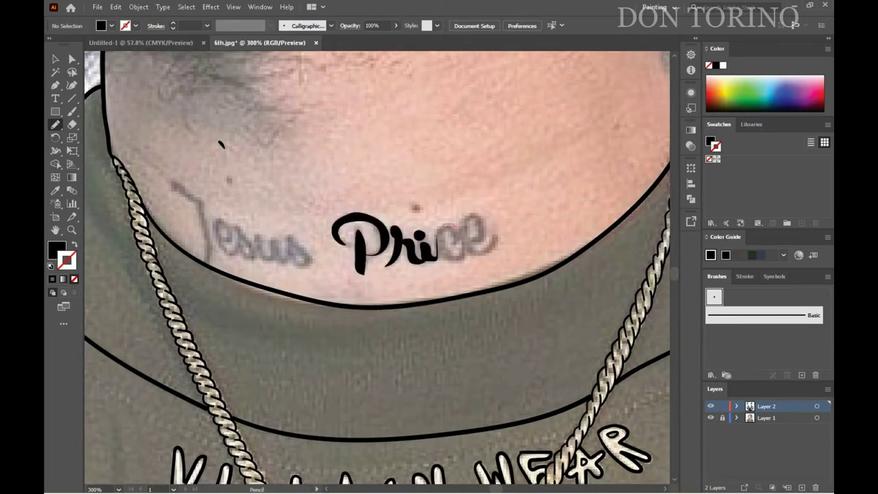
drag(458, 260, 496, 237)
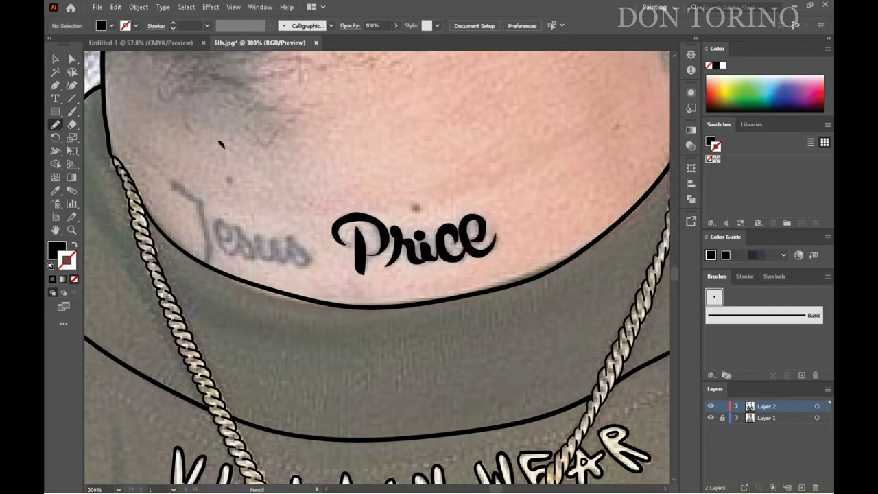
drag(206, 259, 232, 240)
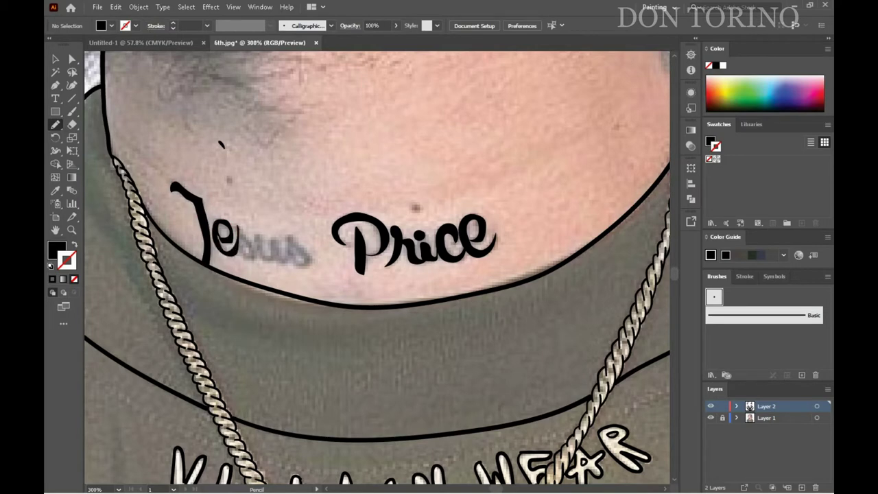
mouse_move(253, 234)
mouse_down()
mouse_move(238, 257)
mouse_move(293, 242)
mouse_move(288, 266)
mouse_up()
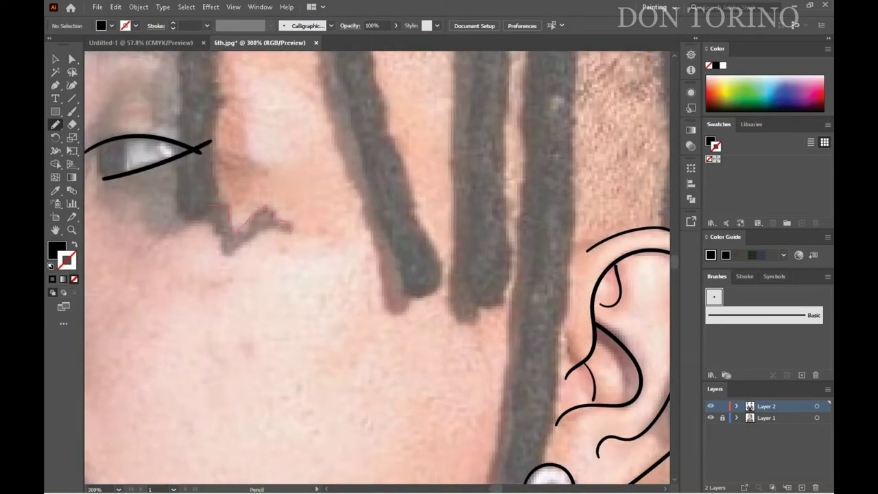
Step: Fill in the eye's iris and the nostril with solid black
key(ctrl+minus)
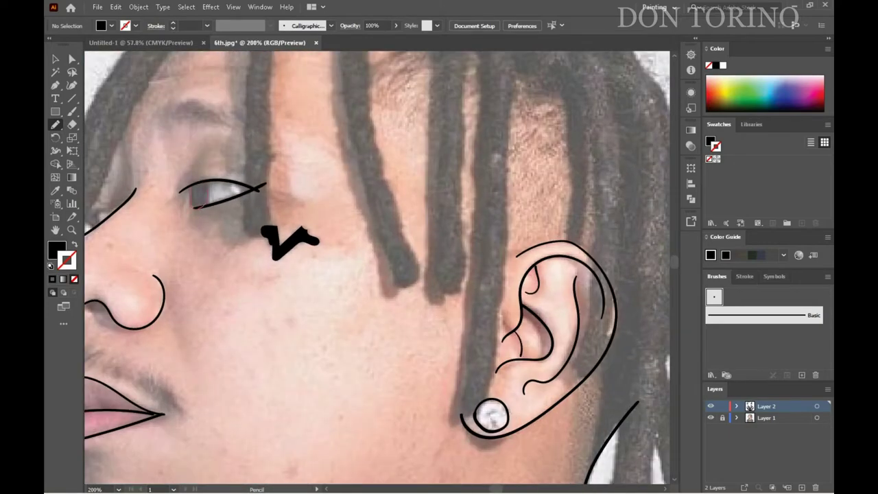
drag(193, 206, 206, 185)
scroll(378, 267, left, 5)
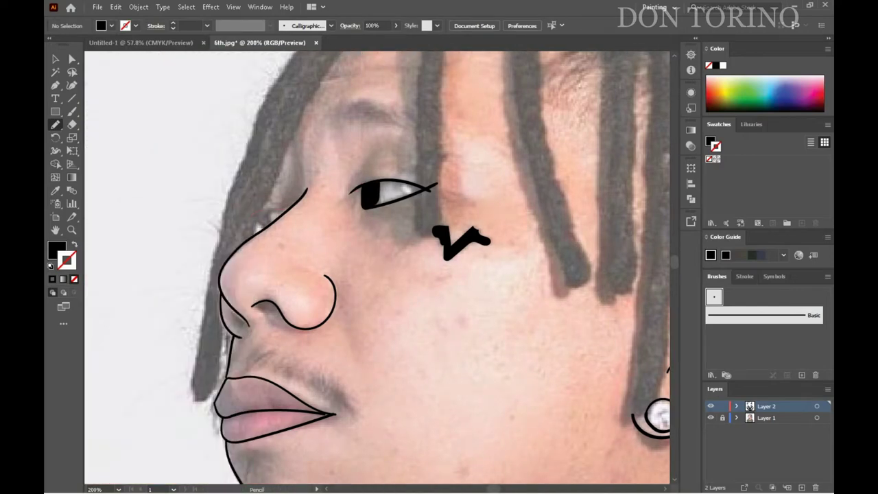
drag(278, 211, 282, 210)
key(ctrl+plus)
drag(194, 326, 231, 333)
key(ctrl+1)
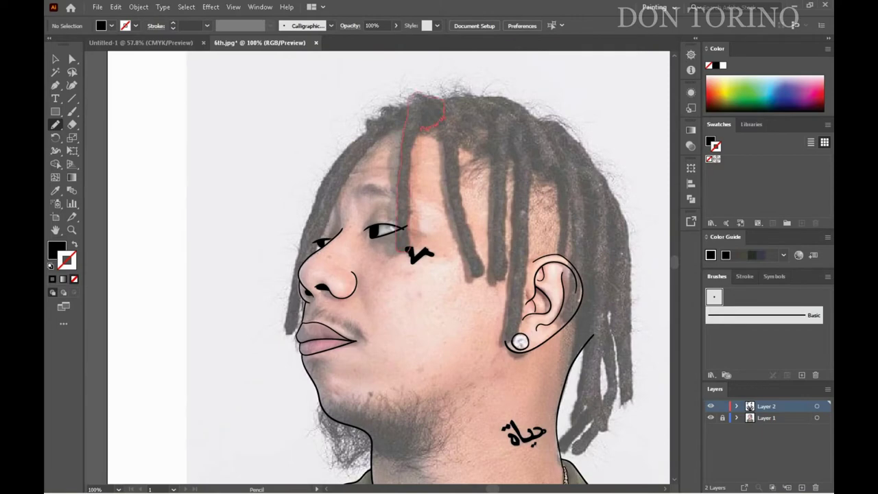
Step: Paint thick black dreadlocks over the forehead, toward the ear and beside the neck
drag(399, 242, 399, 247)
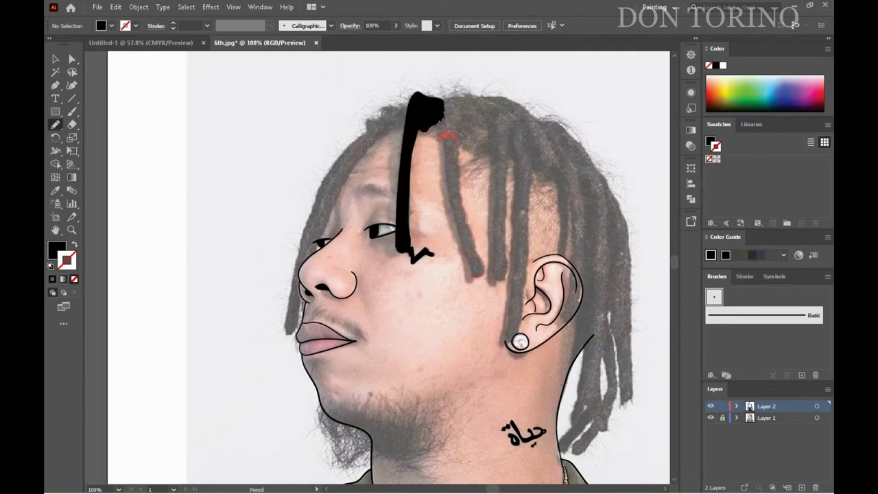
drag(444, 134, 475, 273)
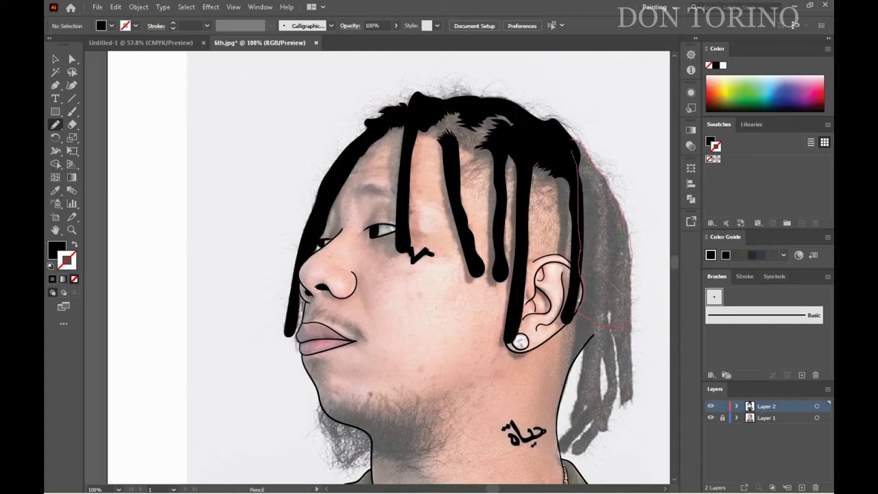
scroll(388, 268, down, 5)
drag(573, 294, 573, 295)
drag(603, 193, 590, 319)
drag(628, 130, 626, 273)
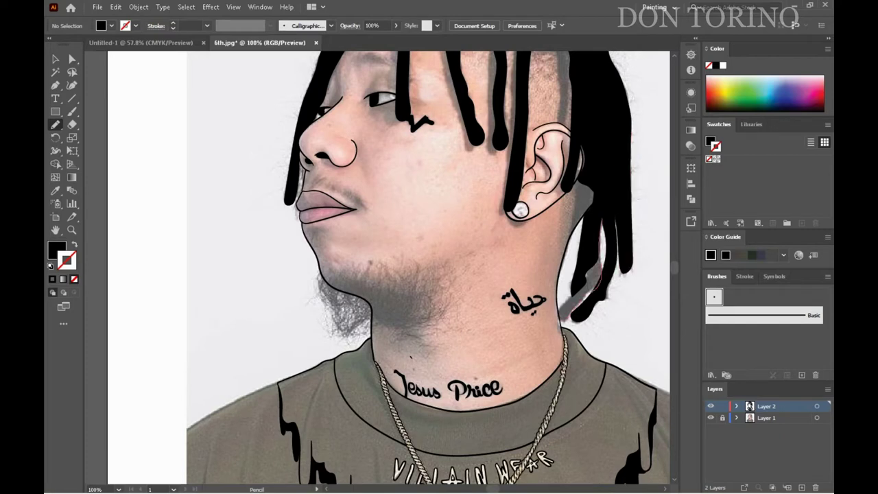
drag(603, 210, 560, 319)
scroll(389, 268, up, 7)
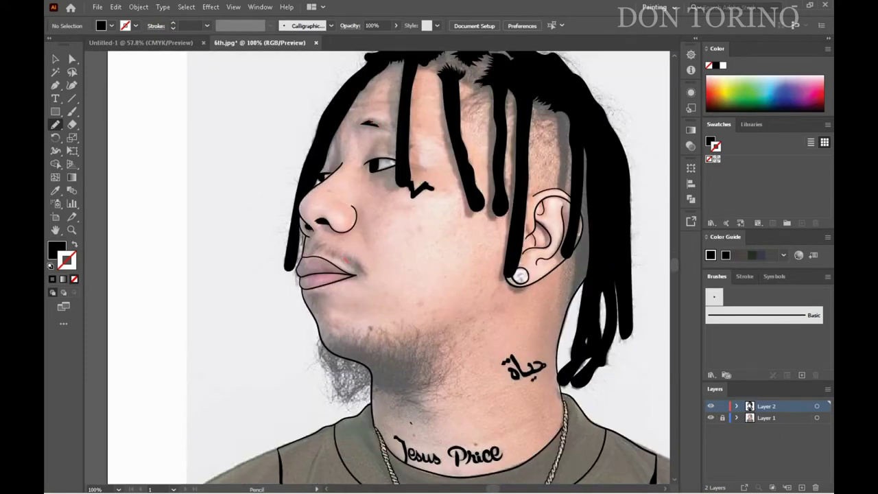
Step: Block in the hair patch below the lower lip and the black chin beard
drag(350, 262, 360, 269)
drag(397, 368, 399, 369)
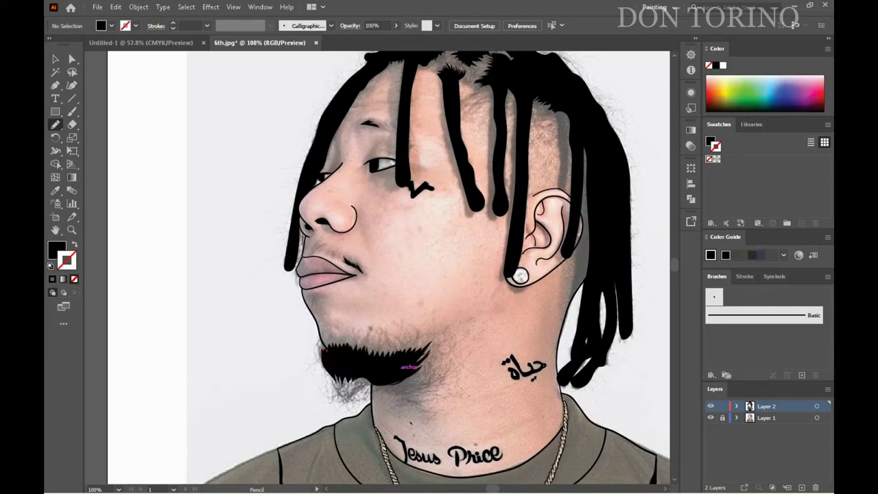
scroll(401, 367, up, 2)
key(ctrl+0)
Step: With the Paintbrush, add thin 0.25 pt hair strokes to the moustache and chin patch
key(b)
scroll(343, 206, up, 5)
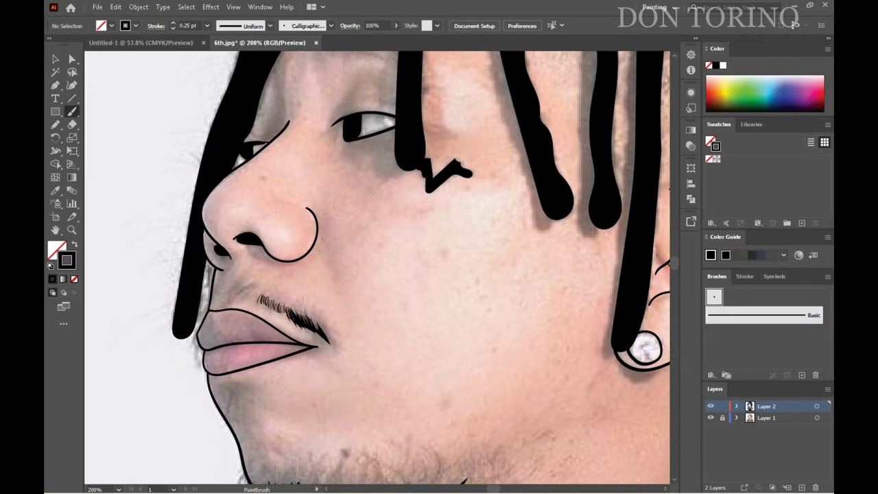
drag(319, 319, 333, 344)
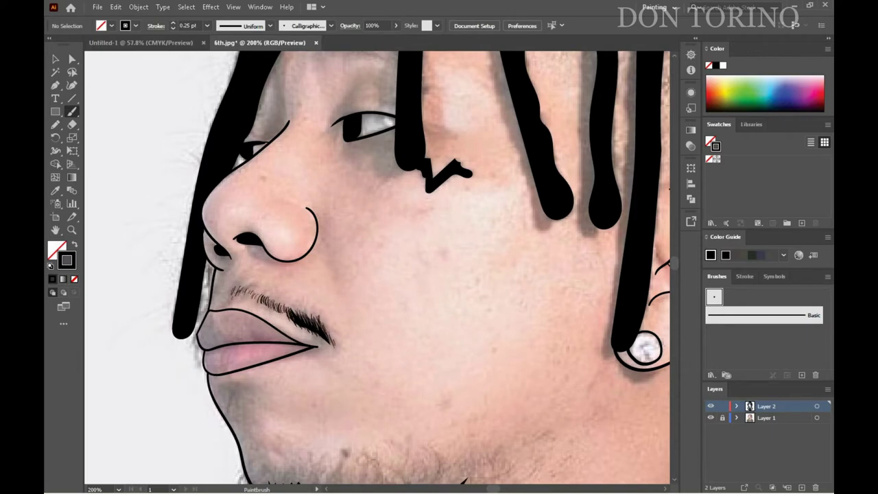
drag(227, 389, 232, 412)
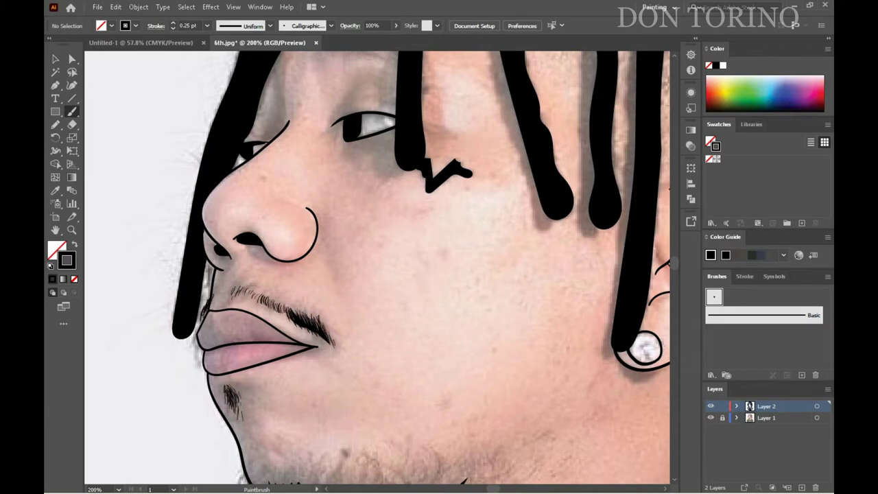
scroll(378, 267, down, 3)
scroll(377, 268, down, 3)
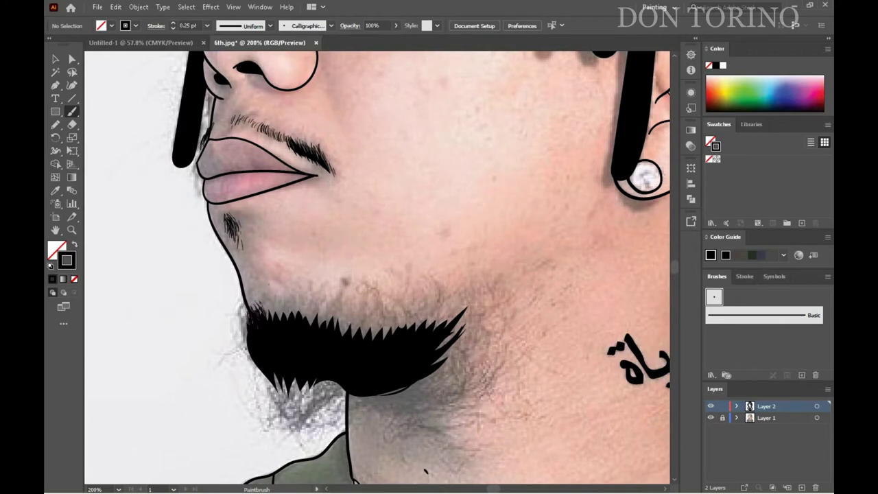
Step: Feather the beard's left and lower edges with fine hair strokes
drag(244, 320, 267, 387)
drag(237, 335, 262, 387)
drag(239, 309, 279, 401)
drag(236, 342, 261, 402)
mouse_move(252, 368)
mouse_down()
mouse_move(284, 404)
mouse_move(273, 412)
mouse_up()
drag(303, 381, 292, 410)
drag(331, 381, 299, 429)
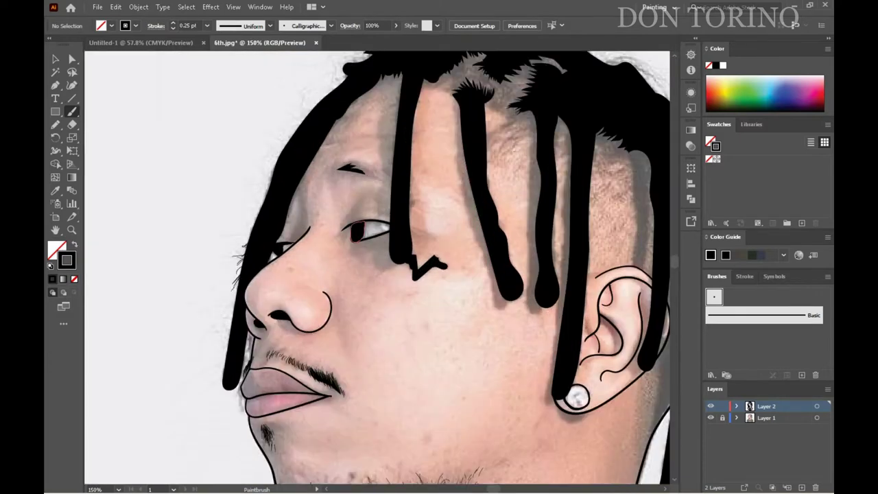
drag(236, 301, 219, 335)
drag(231, 334, 223, 361)
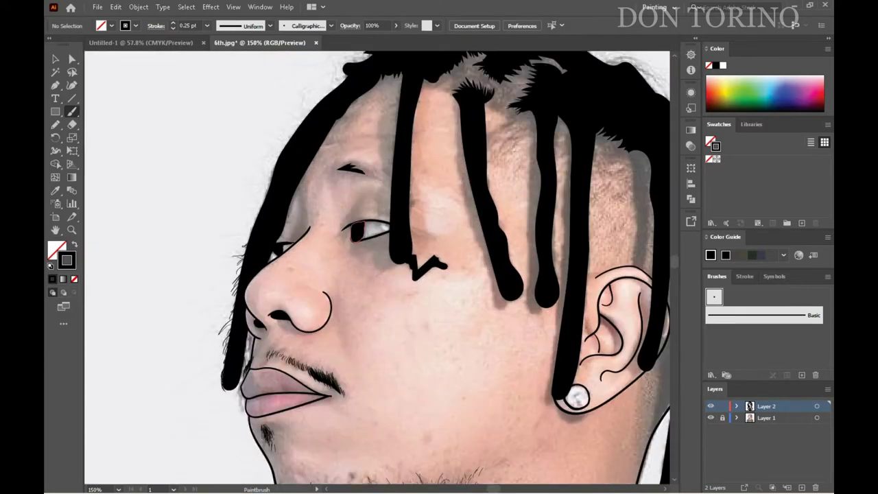
drag(288, 142, 267, 166)
drag(273, 166, 258, 197)
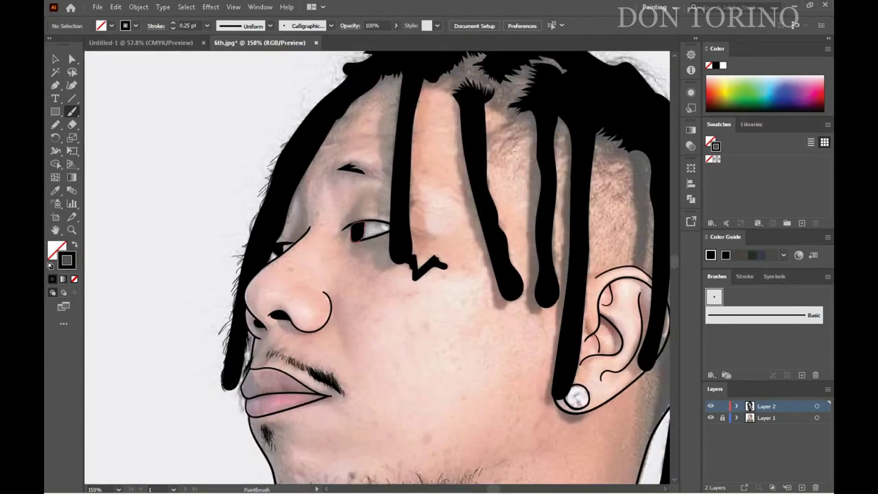
scroll(261, 198, up, 5)
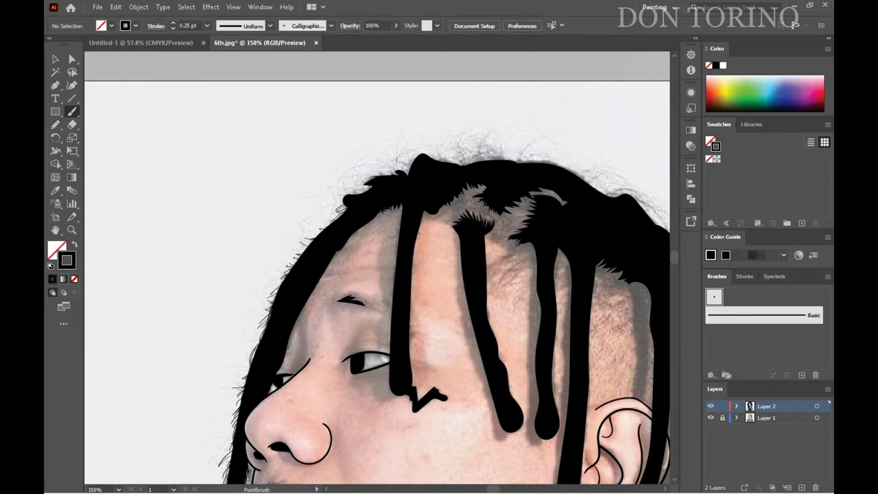
drag(411, 159, 358, 193)
drag(405, 141, 349, 184)
drag(451, 150, 405, 166)
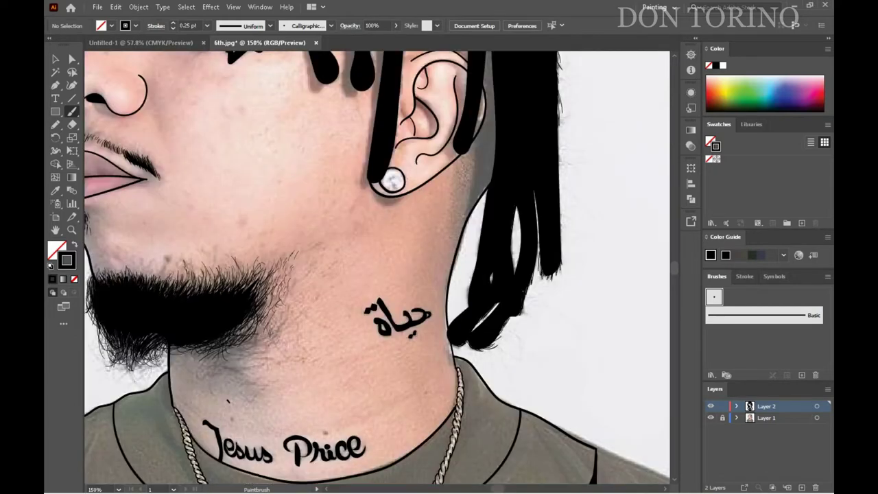
drag(561, 135, 563, 248)
mouse_move(536, 193)
mouse_down()
mouse_move(536, 223)
mouse_move(513, 267)
mouse_up()
drag(486, 192, 485, 205)
scroll(377, 267, up, 6)
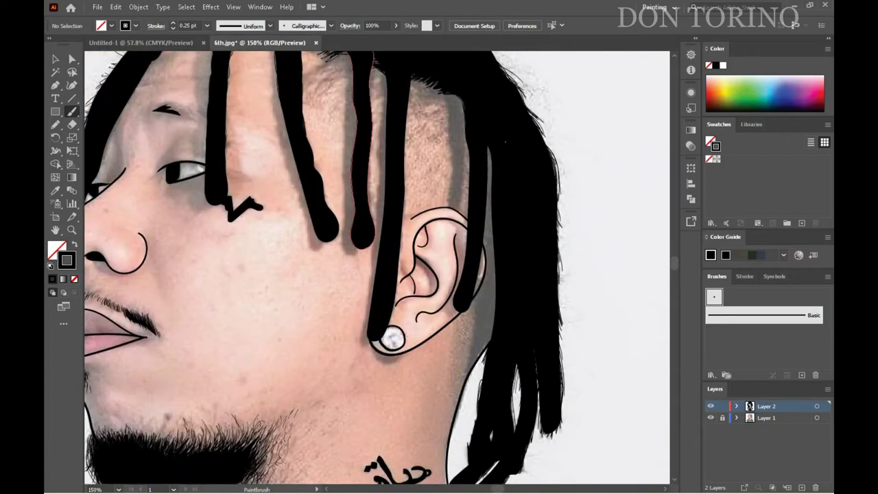
drag(410, 89, 403, 226)
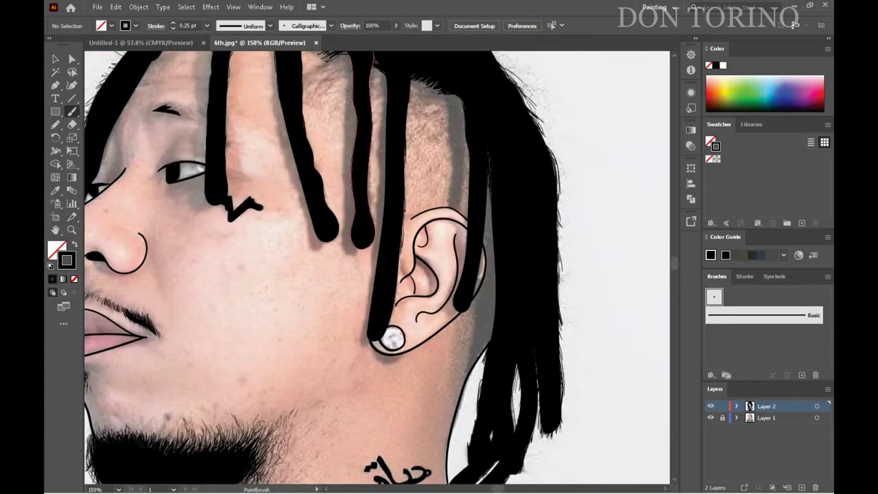
scroll(377, 267, up, 6)
drag(330, 218, 353, 180)
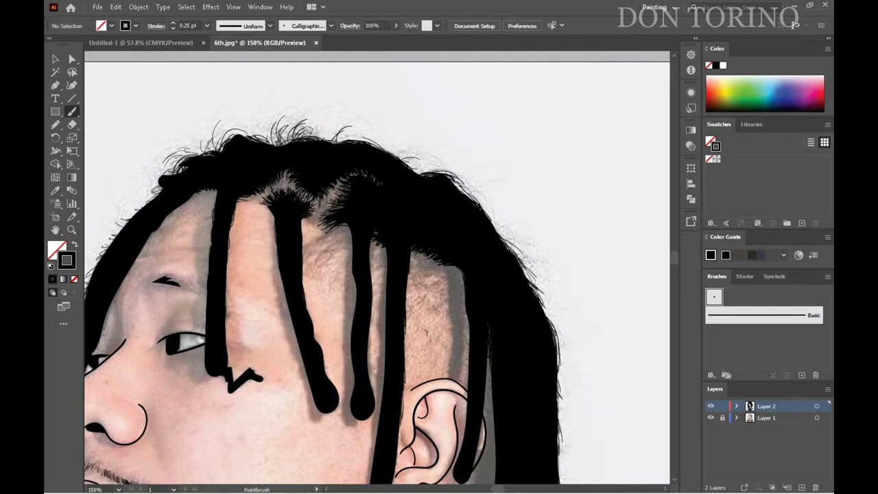
key(v)
click(425, 335)
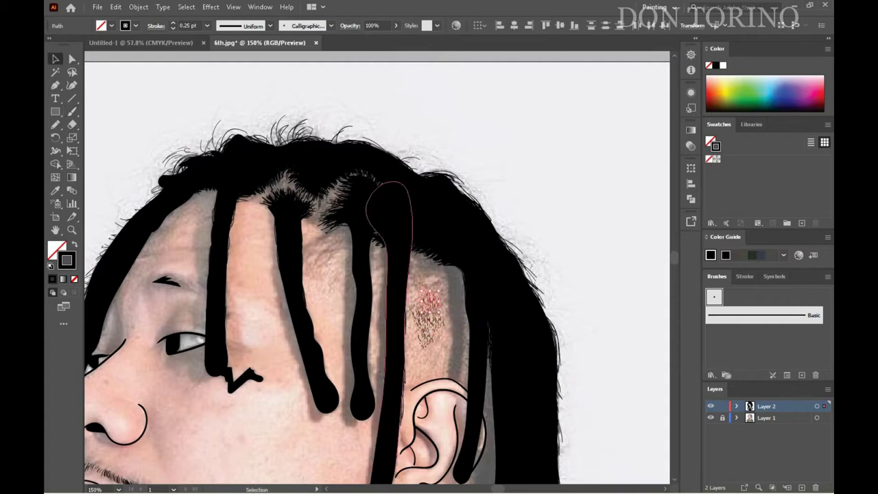
drag(429, 302, 449, 288)
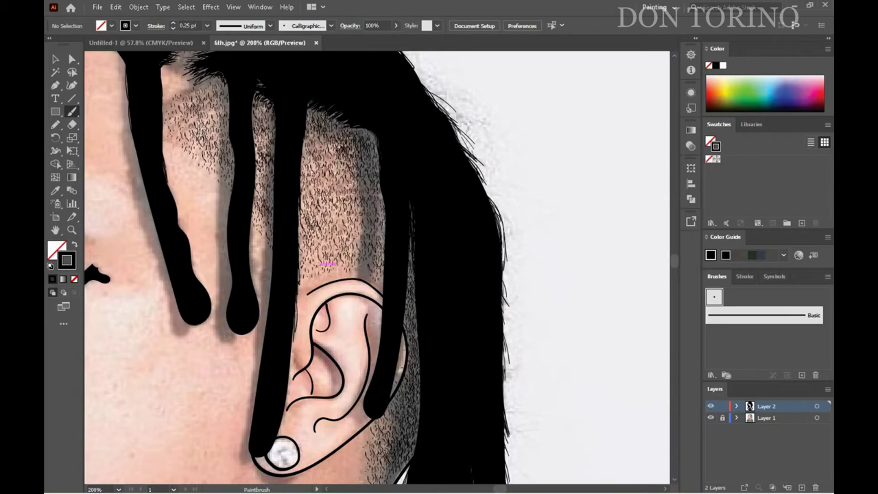
scroll(377, 267, down, 5)
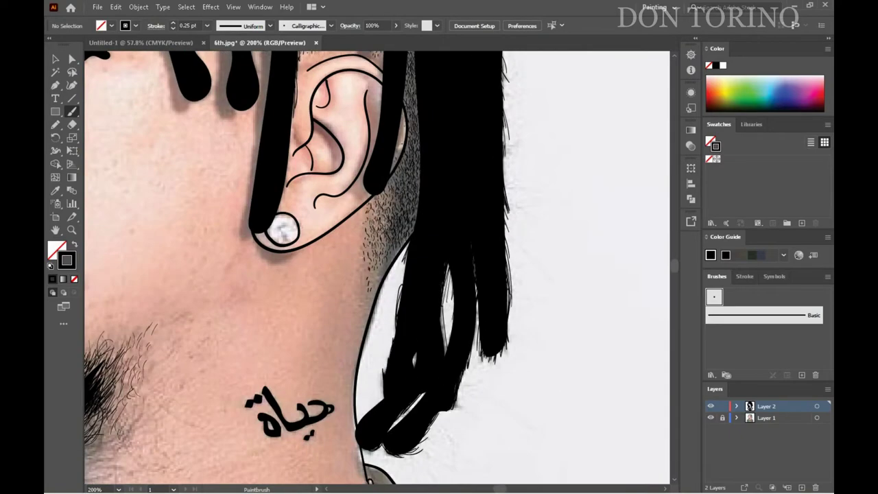
scroll(377, 267, down, 1)
scroll(377, 268, left, 5)
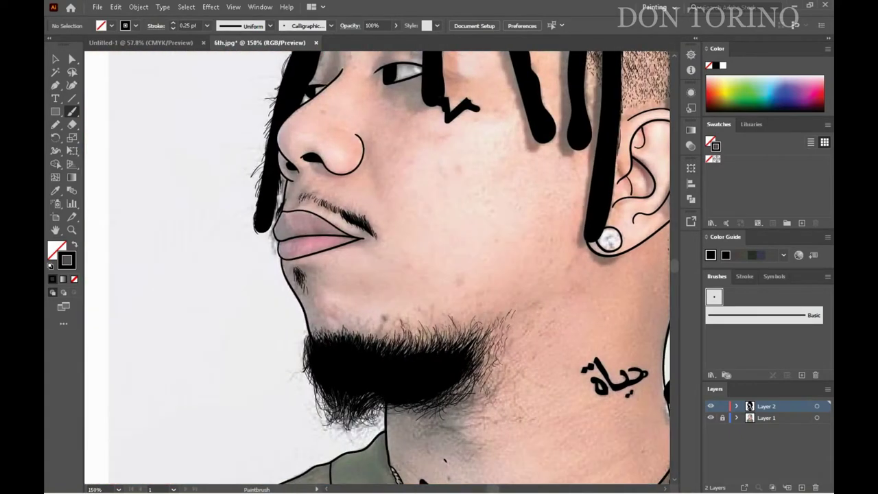
scroll(377, 268, up, 4)
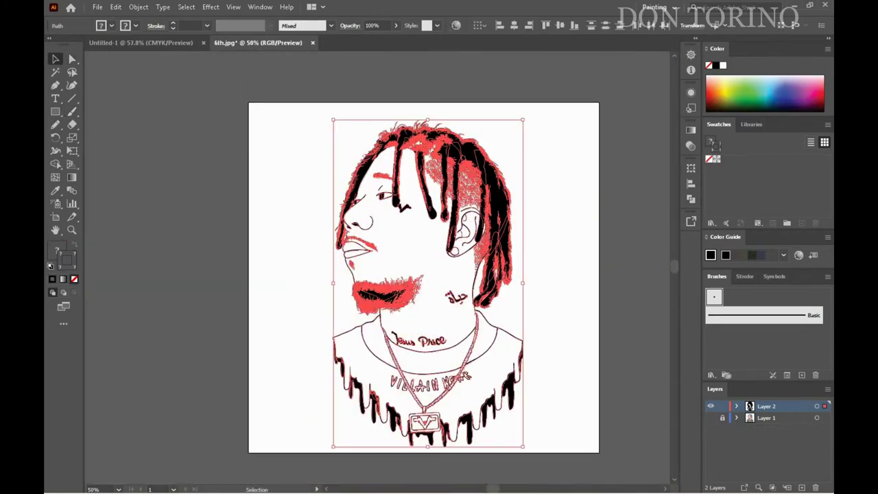
Step: Merge the overlapping line art with Pathfinder and send the background rectangle to the back
click(139, 7)
click(690, 198)
click(607, 221)
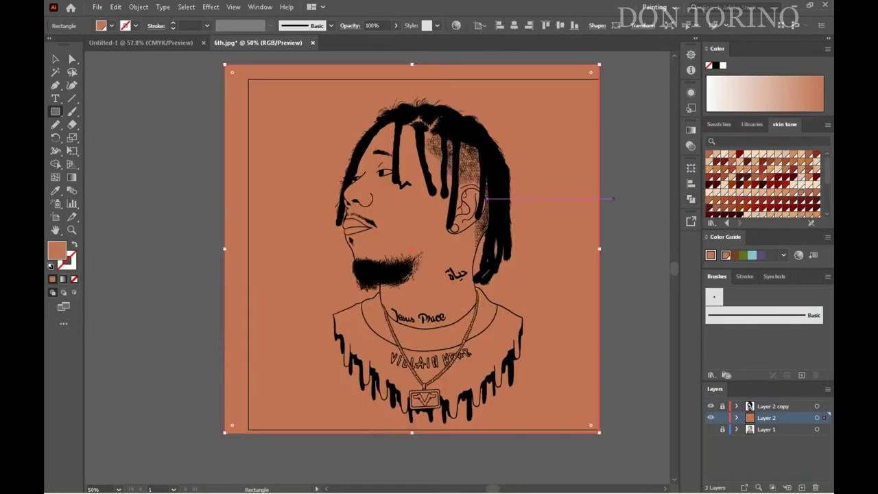
right_click(569, 252)
click(669, 444)
Step: Select all the artwork and Pathfinder-merge it into filled areas, briefly entering the merged group
key(ctrl+minus)
key(v)
key(ctrl+a)
click(691, 198)
click(605, 222)
double_click(480, 309)
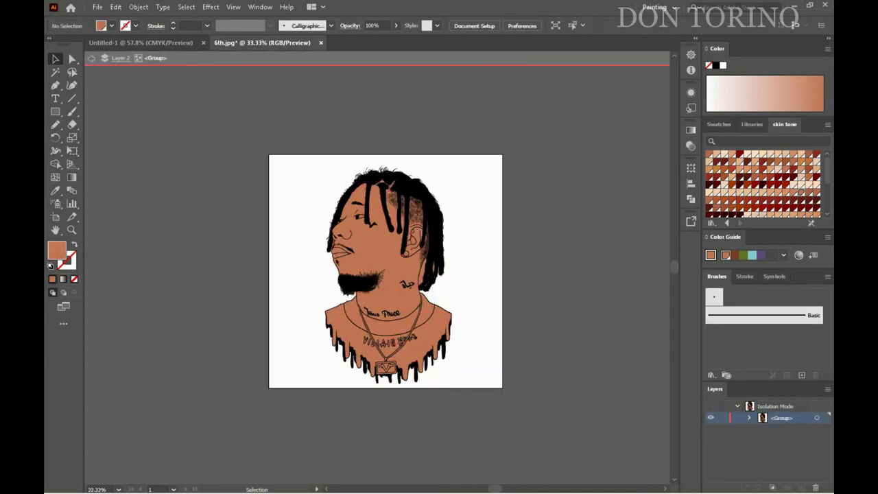
key(Escape)
key(ctrl+plus)
Step: Select anchor points on the hair outline, beard and face edge with Direct Selection
key(a)
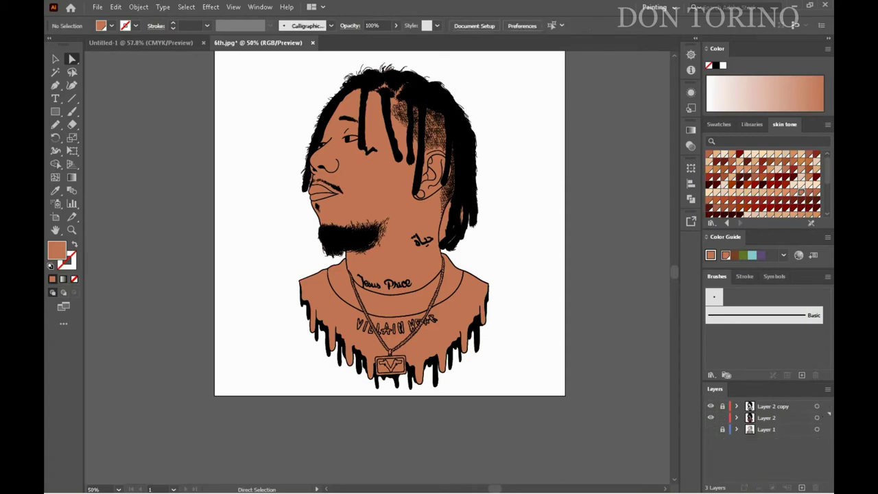
click(453, 227)
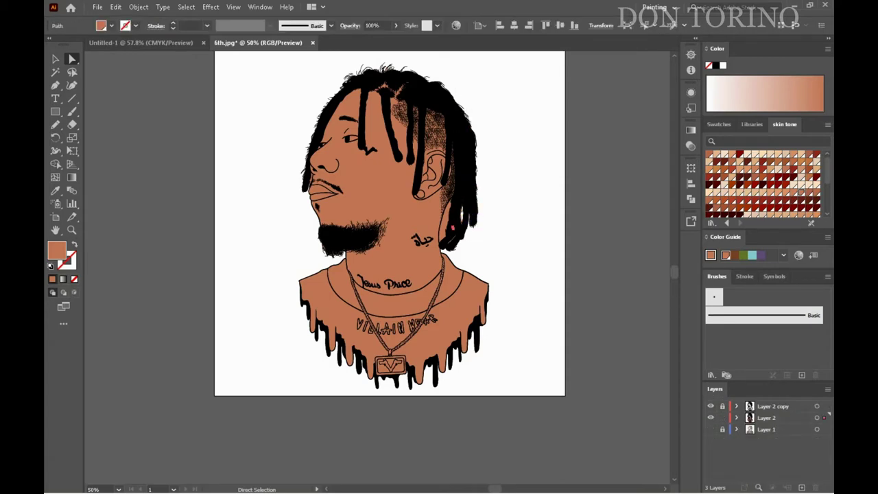
key(ctrl+plus)
click(545, 308)
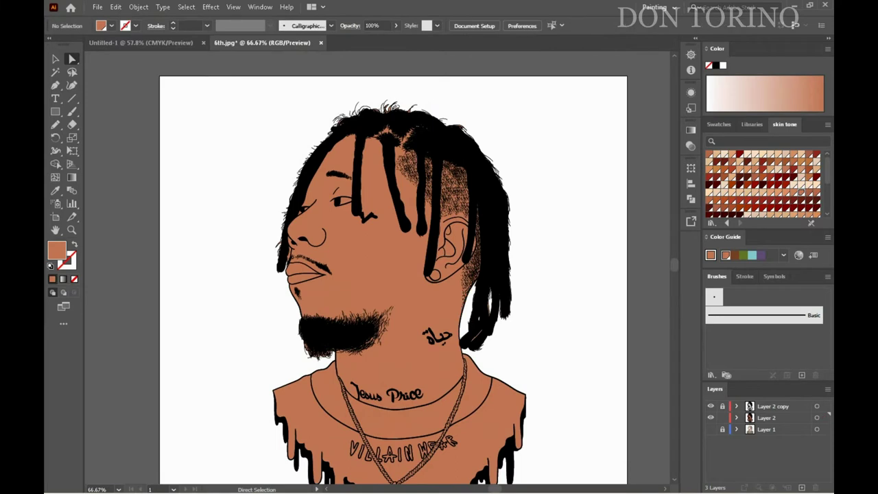
drag(268, 337, 322, 358)
drag(249, 229, 262, 255)
click(389, 122)
mouse_move(353, 100)
mouse_down()
mouse_move(281, 128)
mouse_move(288, 201)
mouse_up()
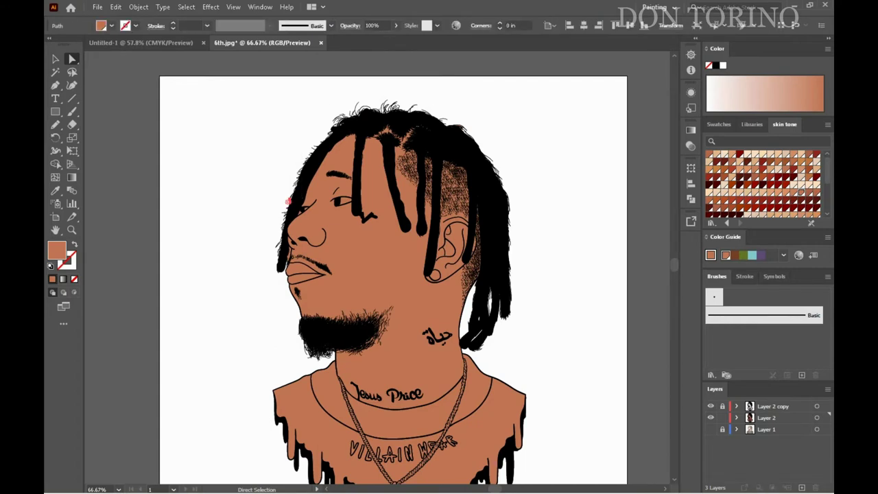
key(ctrl+shift+a)
key(ctrl+plus)
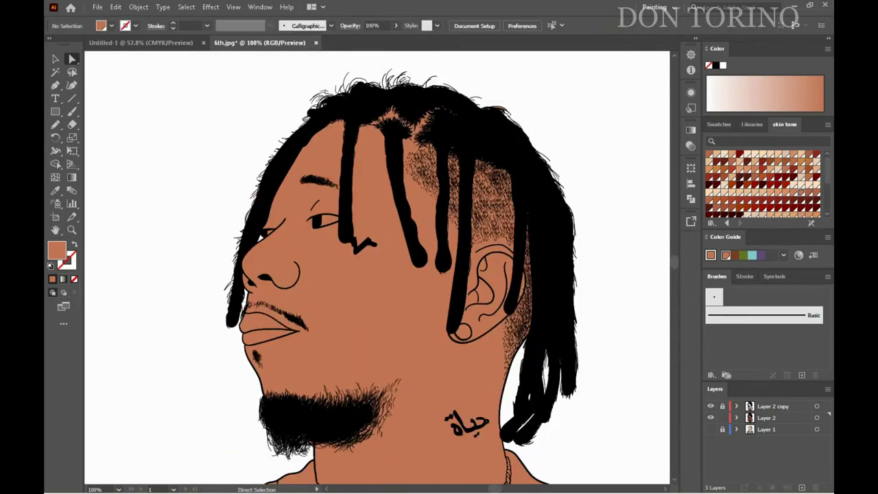
Step: Use the artwork's context menu, then enter the portrait group for isolated editing
key(ctrl+minus)
right_click(527, 282)
click(552, 321)
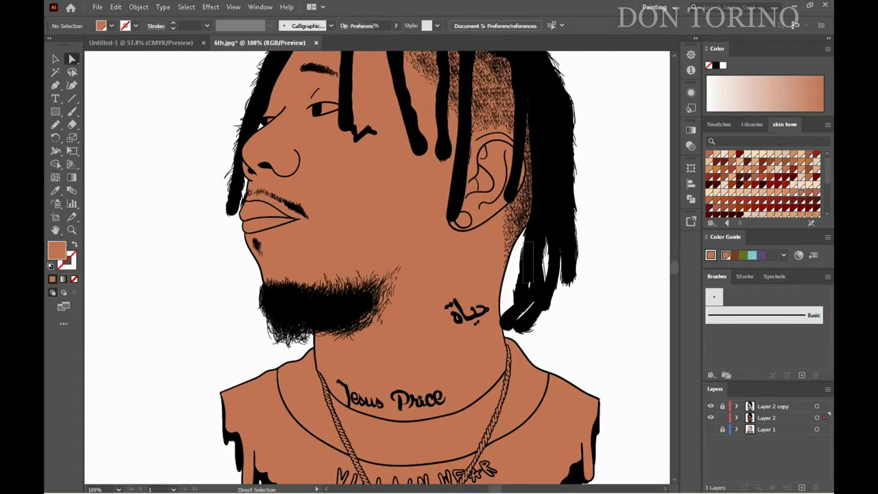
scroll(378, 267, up, 5)
drag(582, 125, 520, 243)
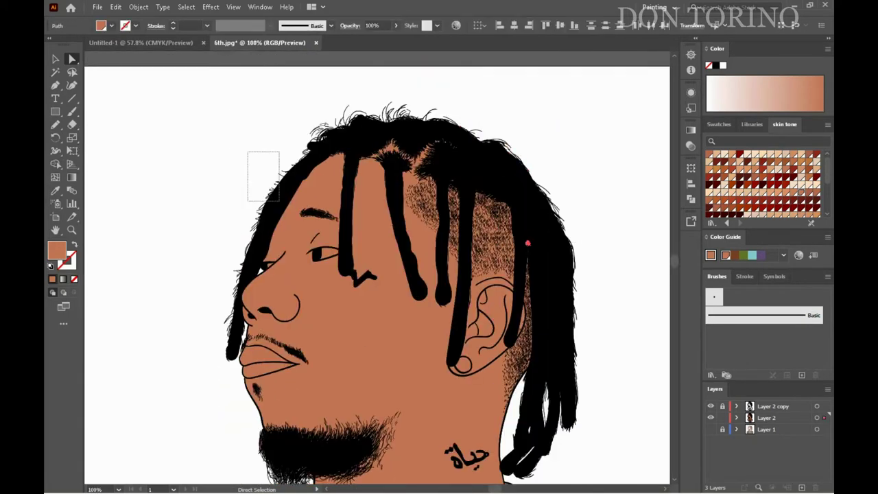
double_click(279, 199)
scroll(377, 267, down, 3)
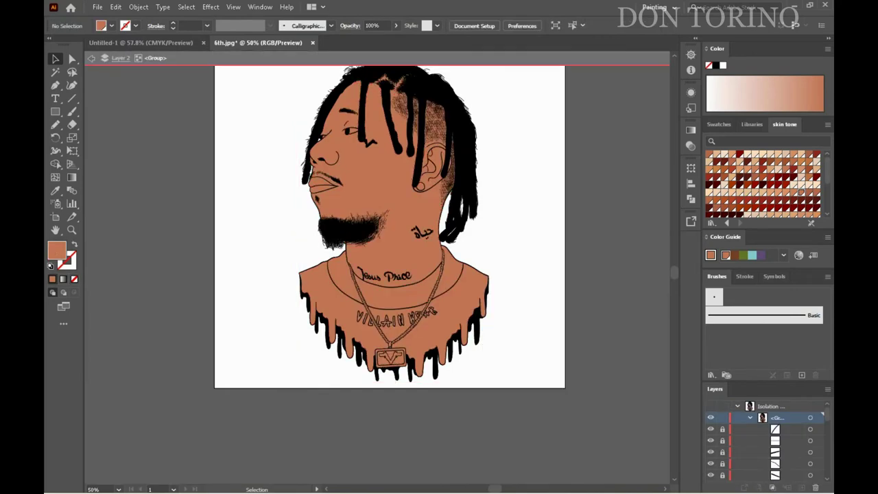
Step: Fill the shirt and collar with dark grey
click(411, 257)
scroll(378, 222, up, 2)
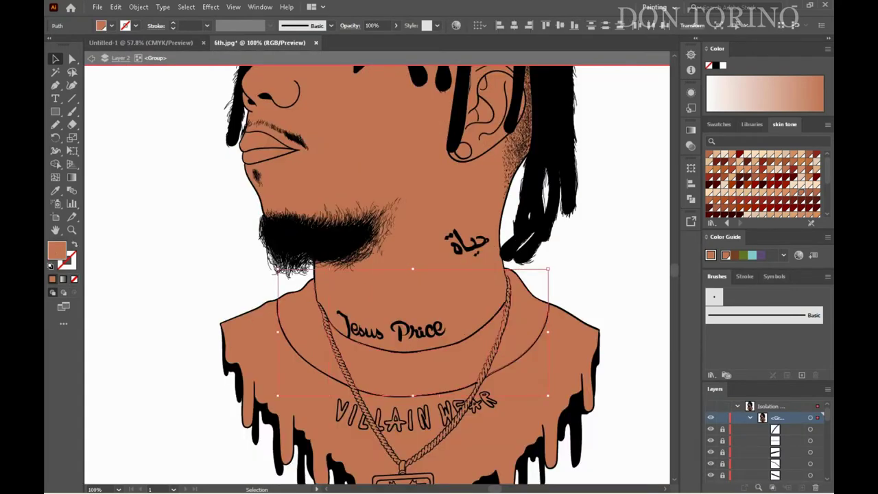
shift+click(247, 357)
scroll(377, 275, down, 1)
double_click(56, 250)
click(566, 183)
Step: Fill both chain strands with gold yellow
scroll(377, 275, down, 2)
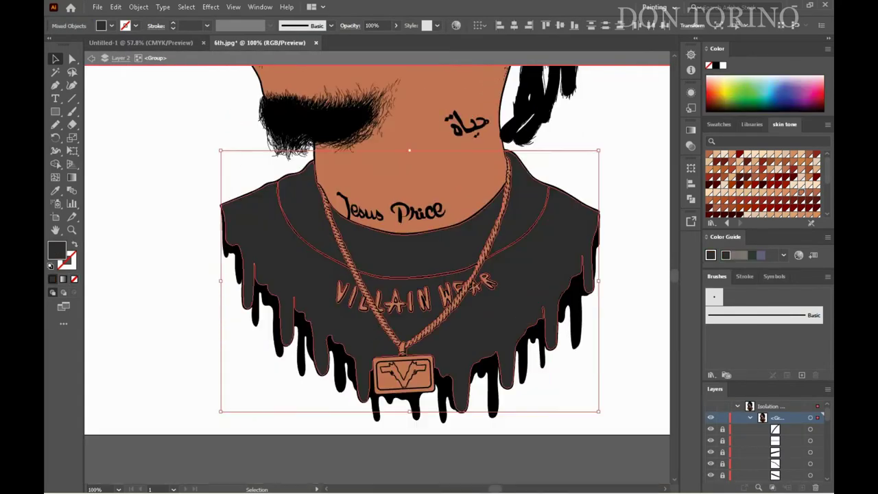
click(483, 268)
shift+click(349, 271)
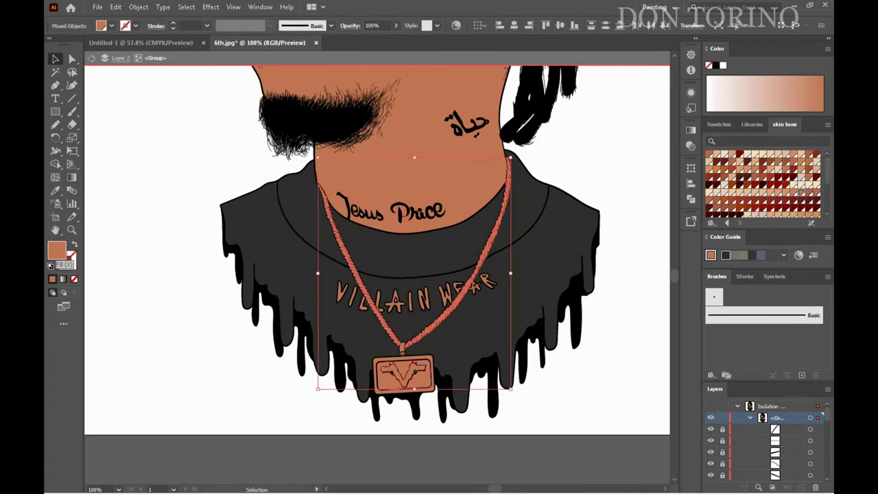
double_click(56, 250)
drag(412, 190, 406, 207)
click(555, 182)
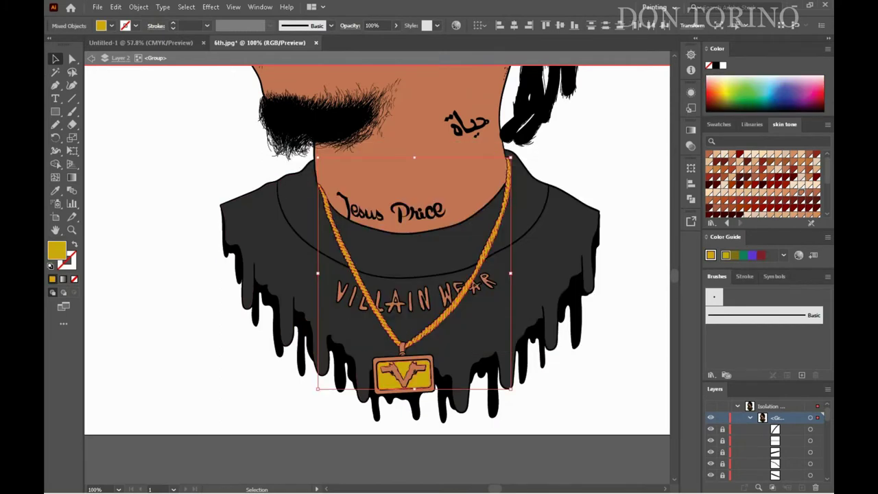
Step: Copy the chain's yellow onto the pendant and its bail with the Eyedropper
scroll(432, 374, up, 1)
scroll(432, 374, up, 1)
scroll(432, 375, up, 1)
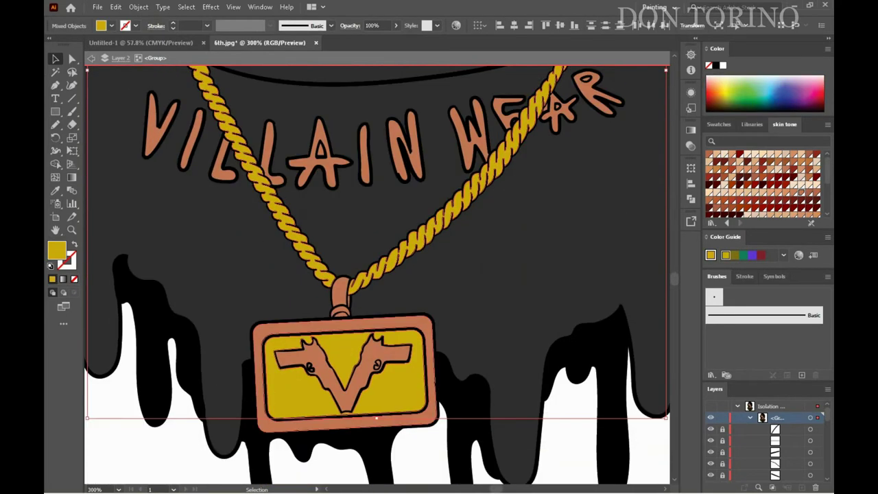
click(347, 424)
shift+click(340, 291)
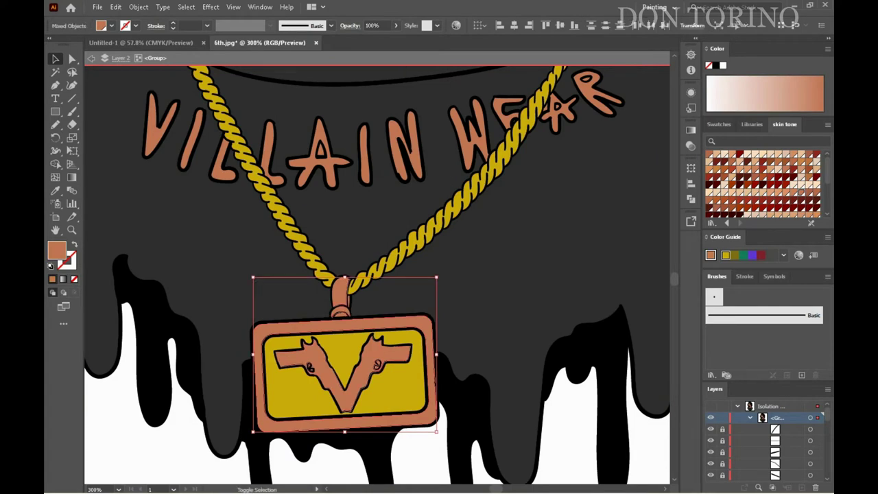
key(i)
click(384, 254)
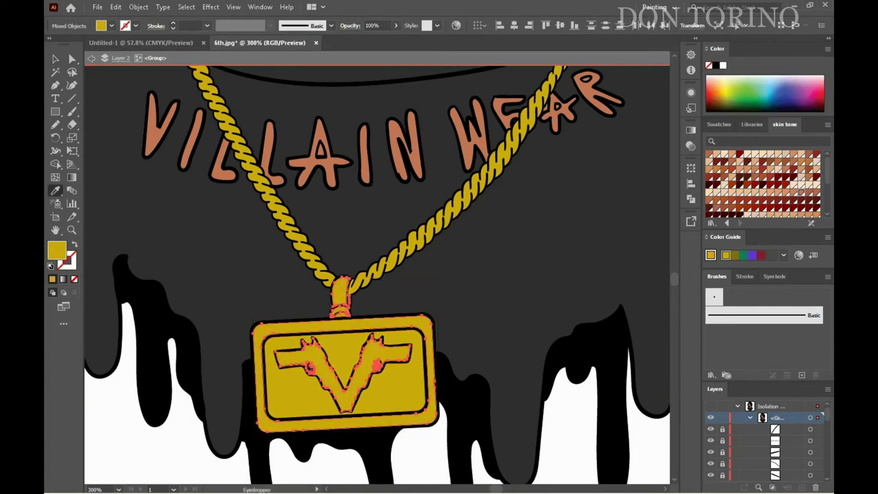
Step: Eyedropper-recolour the gun's small eye and select the holes inside the A and R
key(v)
scroll(377, 295, up, 1)
scroll(383, 267, up, 1)
click(306, 291)
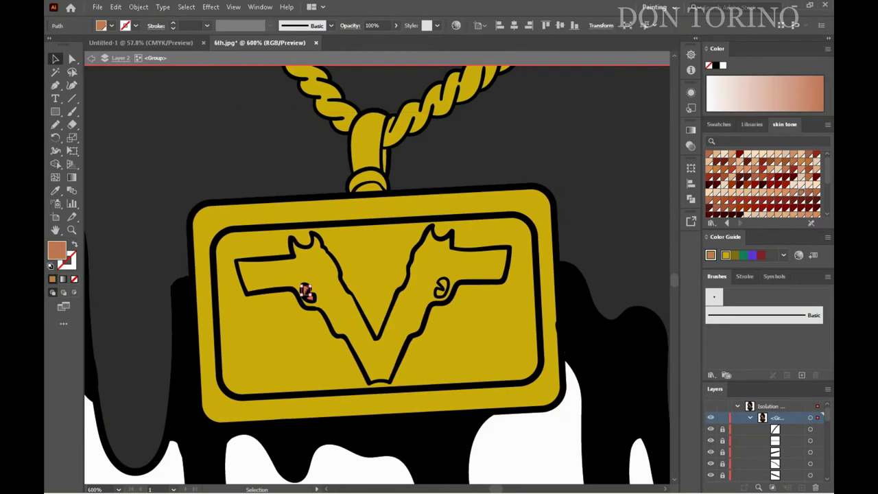
scroll(305, 291, up, 5)
scroll(306, 291, up, 5)
key(i)
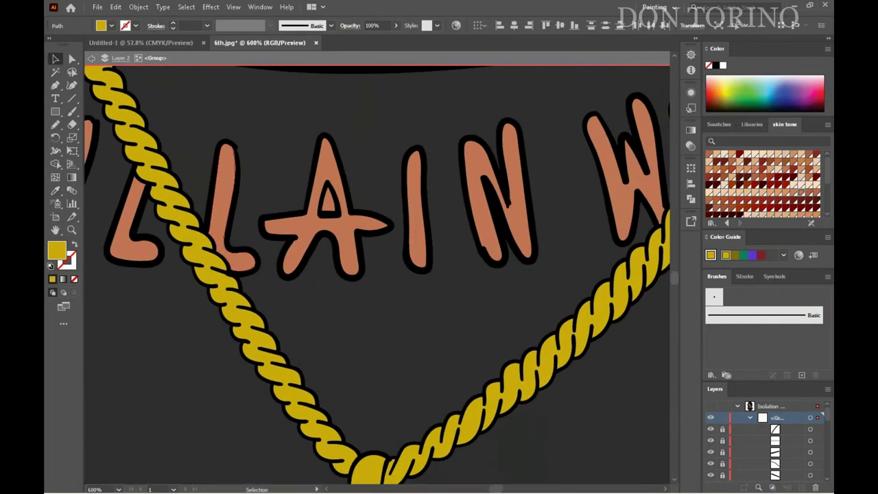
ctrl+click(328, 199)
scroll(381, 309, down, 1)
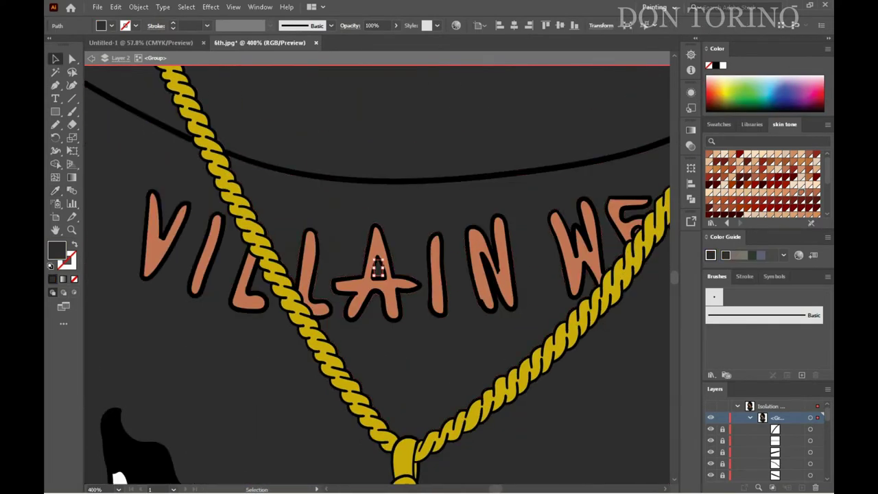
scroll(412, 261, up, 1)
click(459, 238)
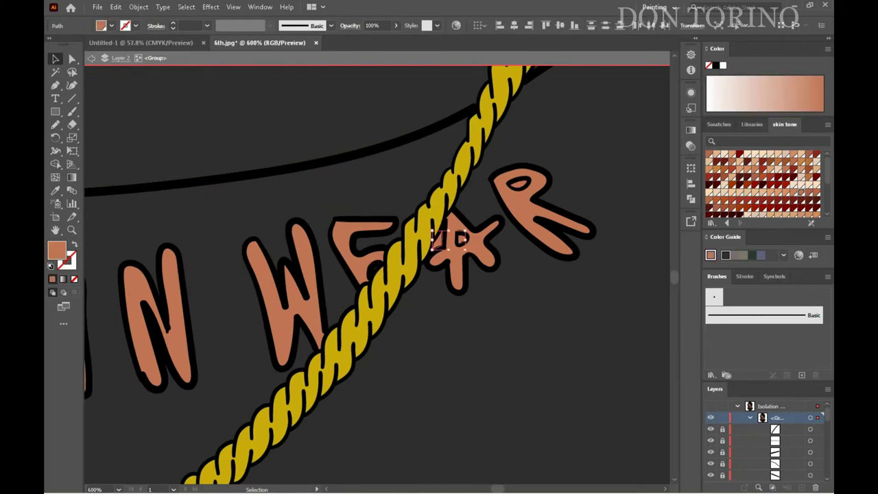
shift+click(519, 182)
Step: Fill the letter V with near-white F9F9F9
key(ctrl+minus)
scroll(378, 274, up, 2)
key(v)
key(ctrl+minus)
scroll(377, 274, left, 2)
click(167, 298)
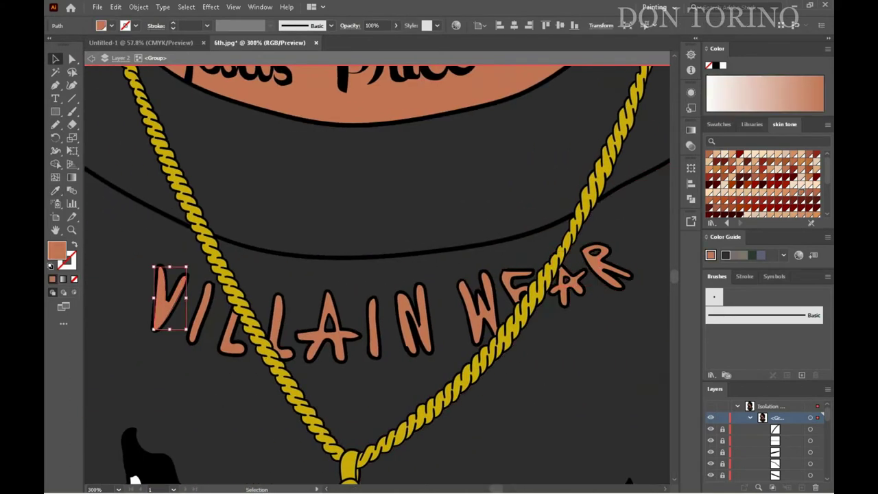
double_click(57, 251)
click(295, 181)
key(Return)
Step: Eyedropper the same white fill onto the N, W, E, A and R letters
click(412, 322)
key(i)
click(336, 329)
click(607, 264)
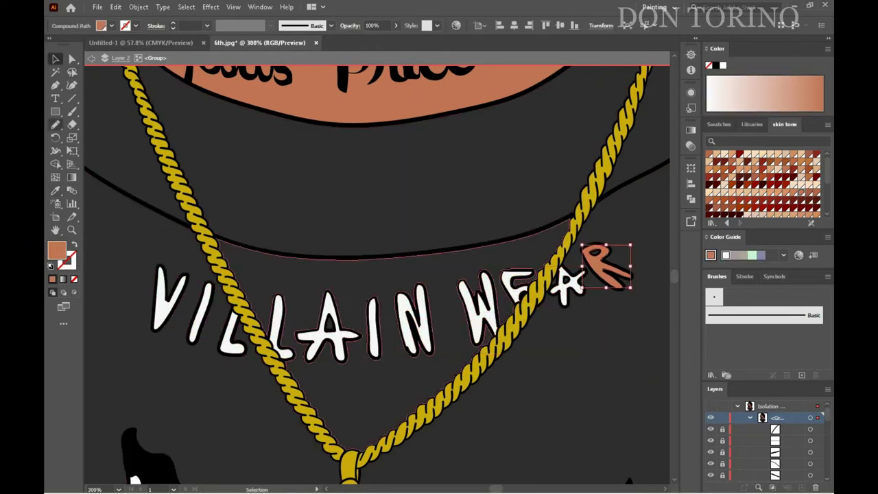
key(i)
click(412, 323)
key(ctrl+minus)
key(ctrl+minus)
scroll(371, 334, up, 1)
Step: Give the earring stud a light blue fill
key(v)
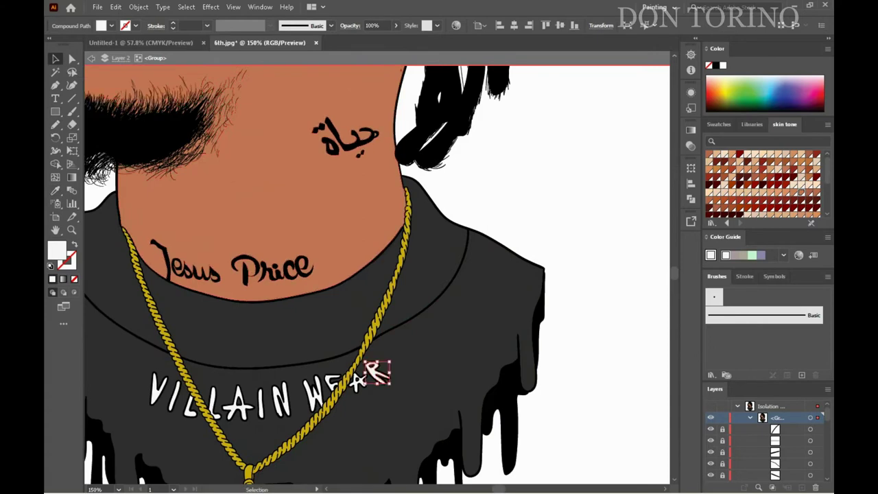
scroll(371, 334, up, 7)
click(206, 226)
double_click(56, 250)
key(Return)
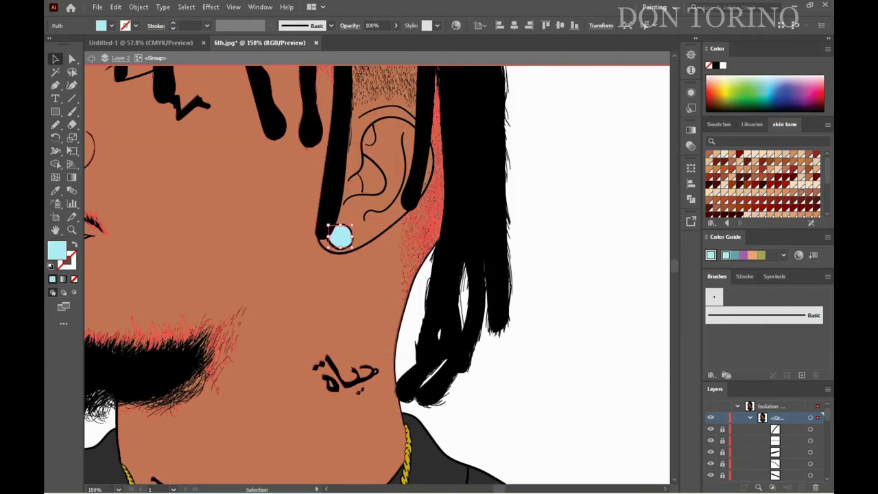
scroll(377, 275, left, 5)
Step: Fill the upper lip pink and the lower lip a lighter pink, then fit the artboard
click(302, 223)
scroll(761, 182, down, 2)
click(748, 171)
click(312, 243)
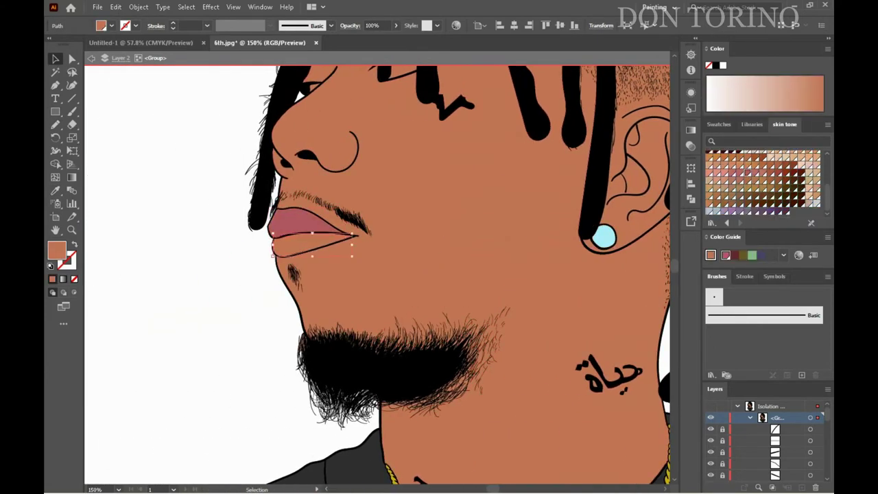
click(724, 172)
scroll(377, 275, up, 3)
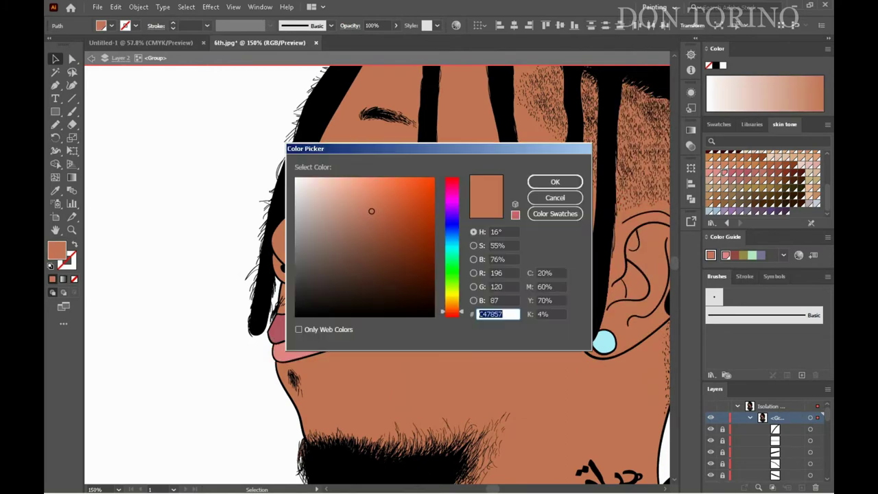
key(ctrl+shift+a)
key(ctrl+0)
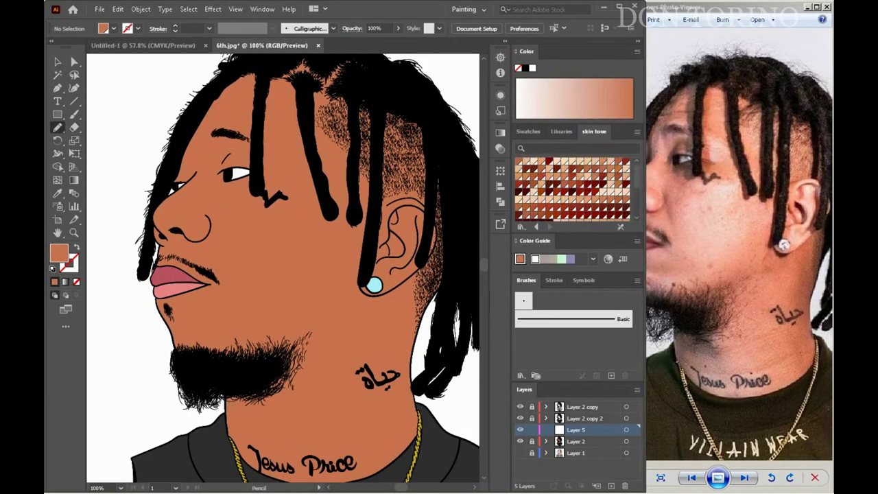
Step: Draw a dark brown shape along the ear and a lighter skin patch on the forehead
click(618, 199)
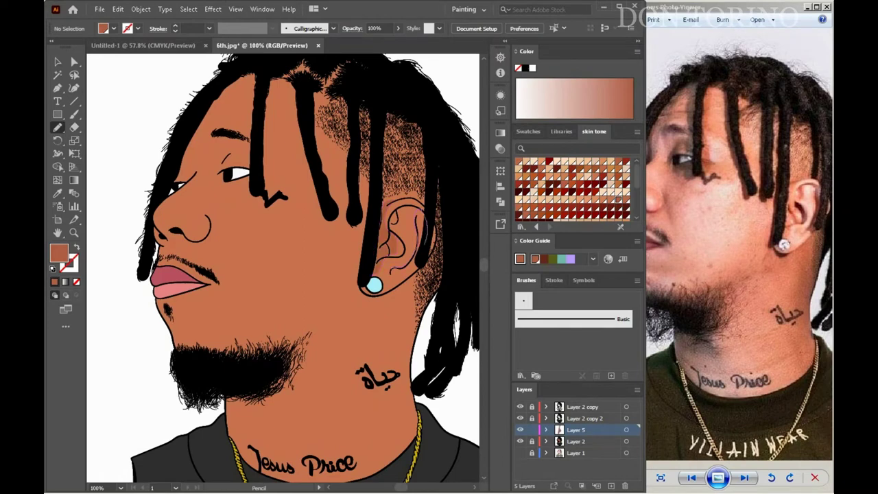
drag(424, 212, 408, 273)
drag(375, 110, 439, 218)
scroll(305, 269, up, 2)
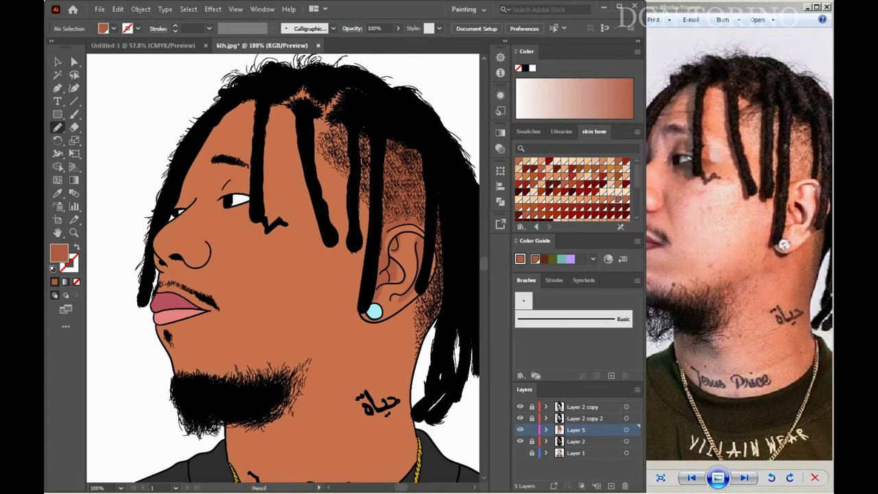
mouse_move(267, 89)
mouse_down()
mouse_move(263, 210)
mouse_move(384, 227)
mouse_move(275, 82)
mouse_up()
click(720, 206)
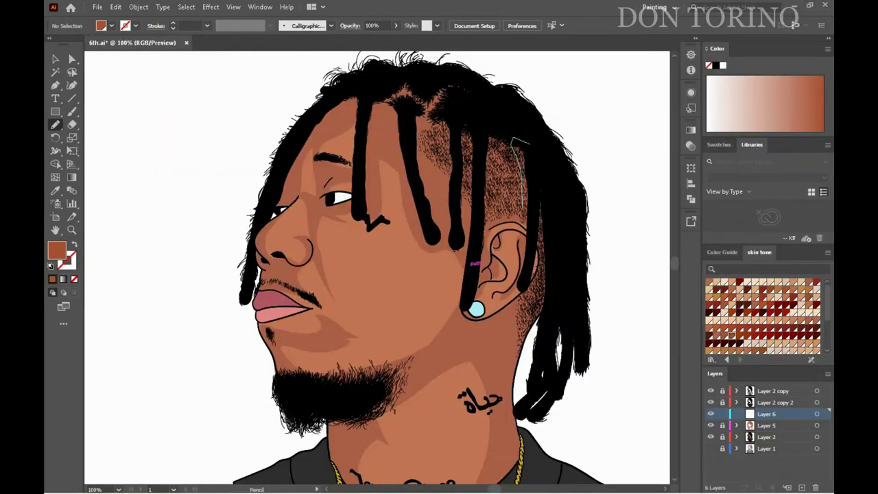
Step: Darken the ear-side shape to Brightness 31 with Recolor Artwork
key(v)
click(115, 7)
click(267, 165)
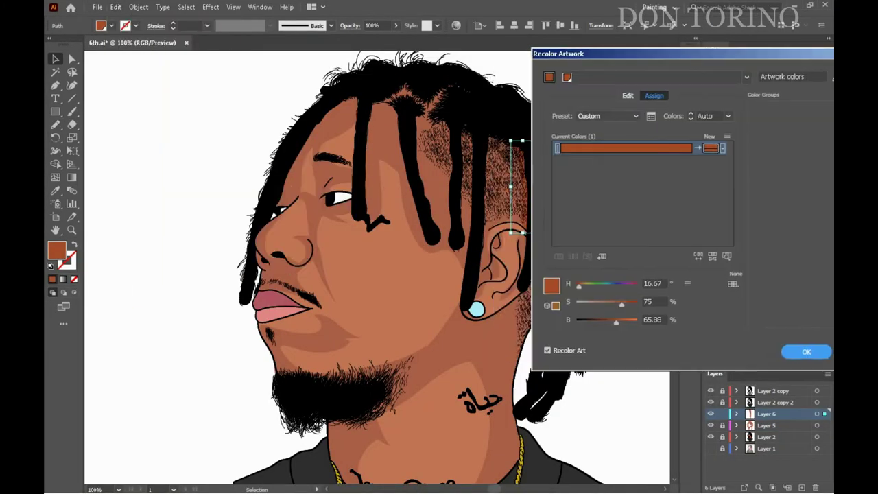
drag(603, 320, 595, 320)
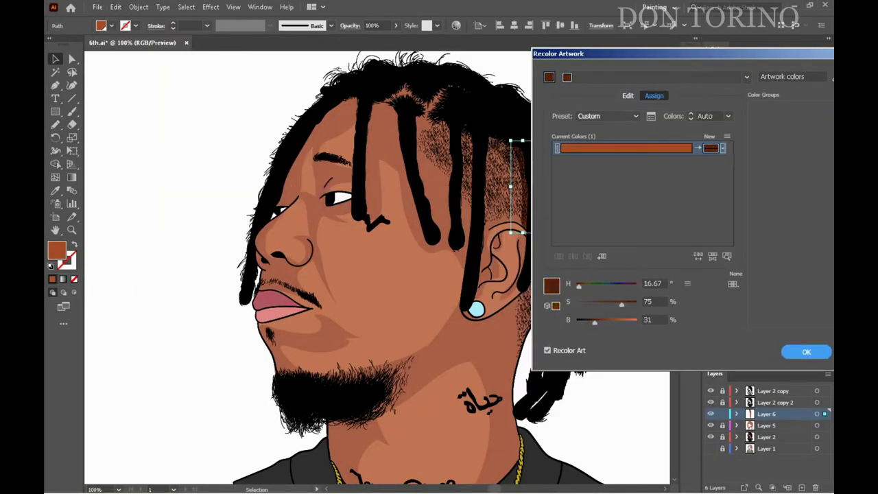
click(806, 352)
key(ctrl+shift+a)
Step: Draw dark reddish-brown dreadlock shadows near the ear and hairline, plus one along the ear's inner rim
key(n)
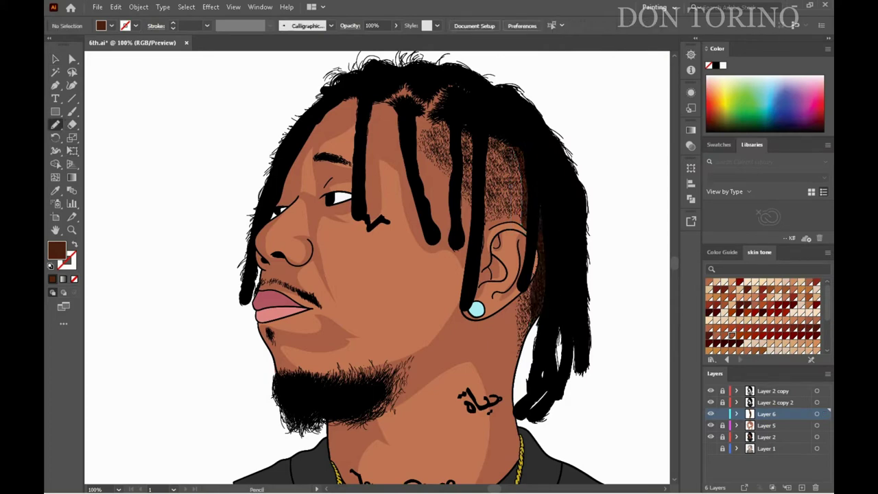
mouse_move(465, 115)
mouse_down()
mouse_move(471, 304)
mouse_move(484, 114)
mouse_move(507, 240)
mouse_move(488, 122)
mouse_up()
mouse_move(453, 81)
mouse_down()
mouse_move(474, 88)
mouse_move(454, 82)
mouse_up()
drag(461, 122, 466, 155)
key(ctrl+equal)
key(ctrl+equal)
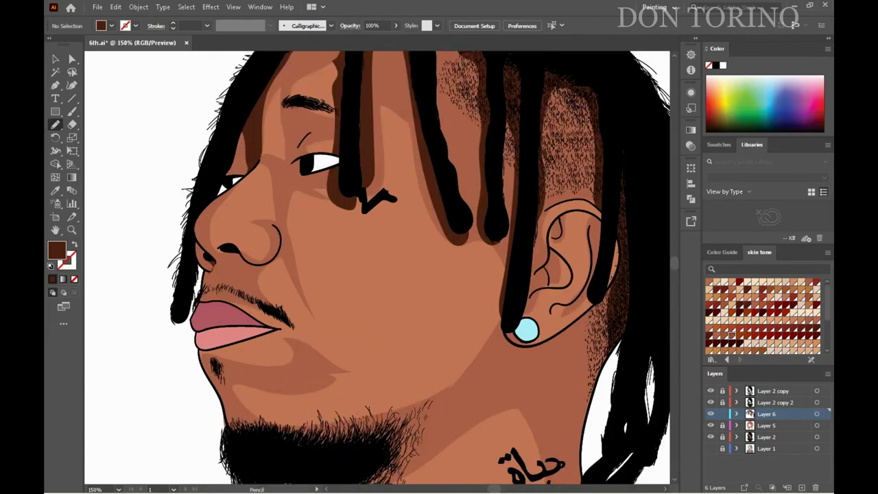
drag(518, 317, 583, 223)
drag(549, 313, 521, 319)
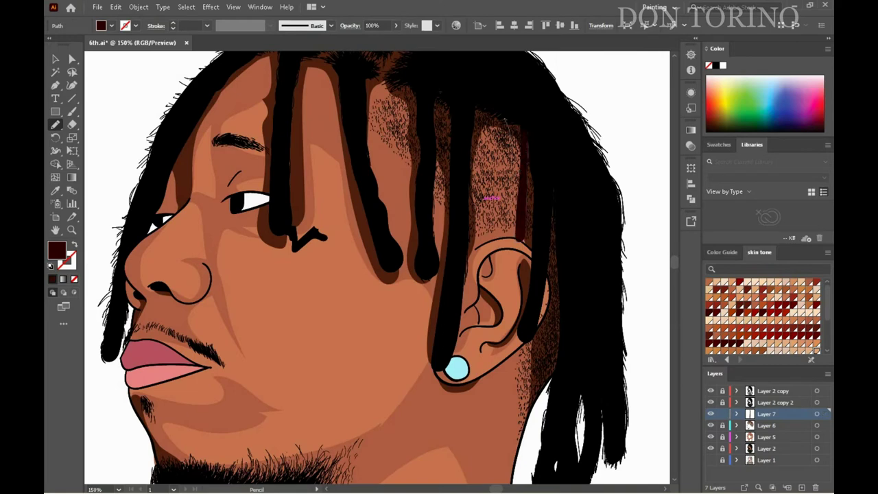
key(ctrl+shift+a)
Step: Add dark shadows beside the hair strands, behind the ear, below the beard and under the jawline
mouse_move(444, 92)
mouse_down()
mouse_move(437, 100)
mouse_move(405, 83)
mouse_up()
scroll(492, 198, up, 3)
drag(273, 179, 285, 165)
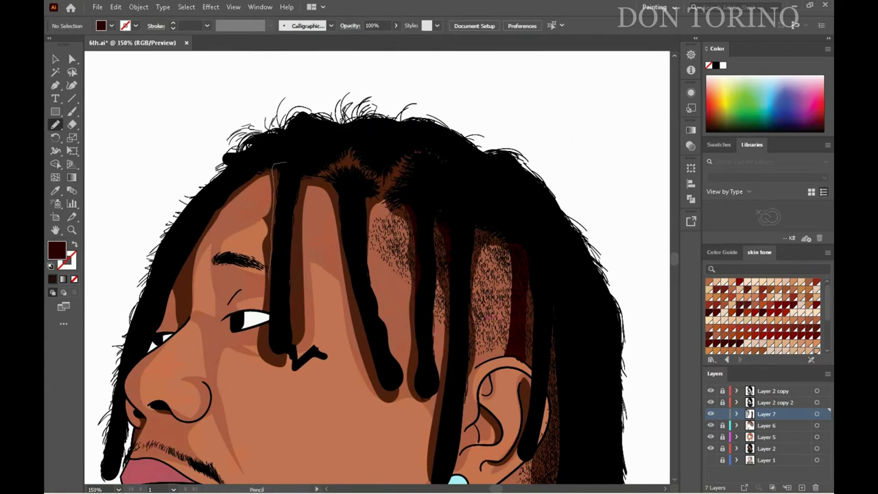
drag(196, 230, 184, 323)
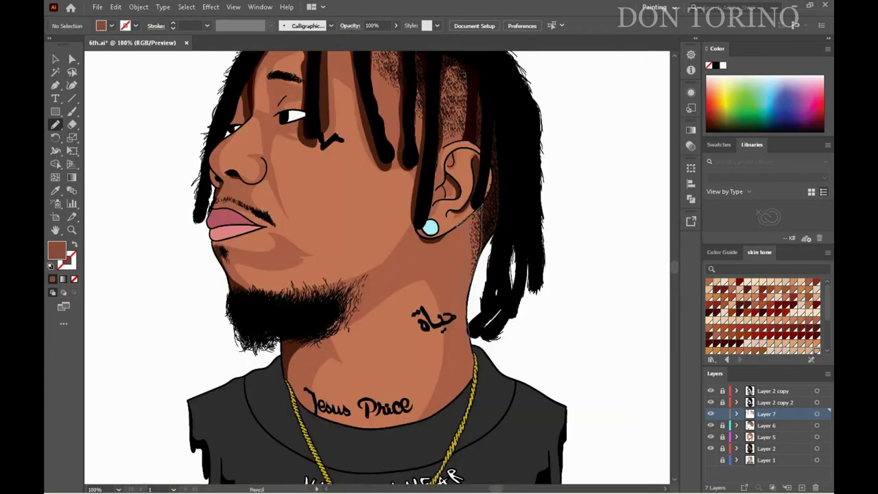
drag(483, 205, 458, 343)
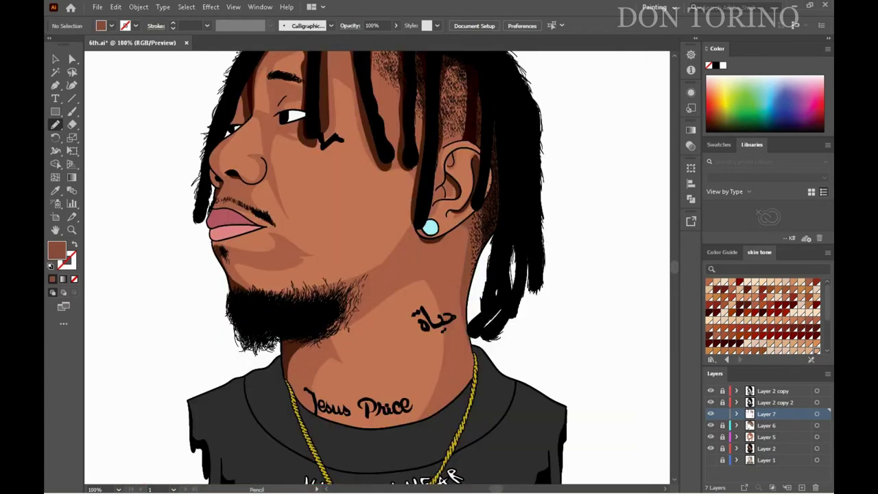
drag(343, 321, 288, 409)
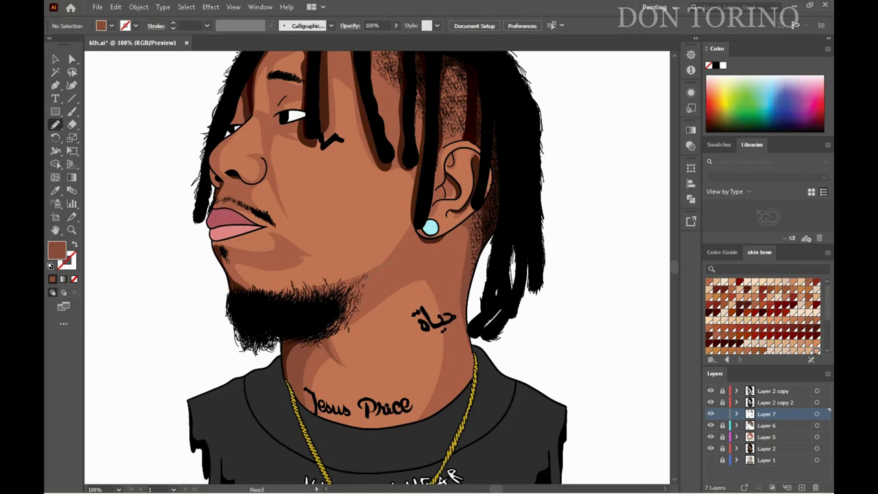
drag(435, 232, 322, 299)
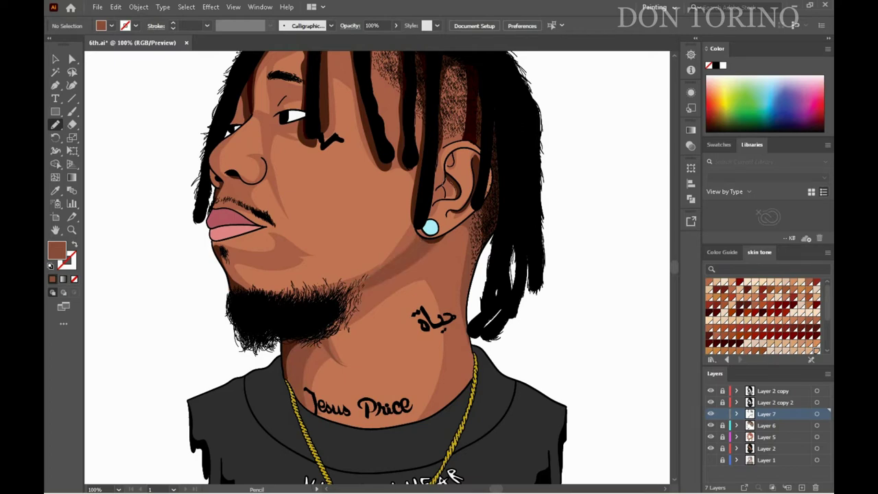
Step: Darken several dreadlock strands with black strokes, undoing the last one
scroll(453, 229, up, 3)
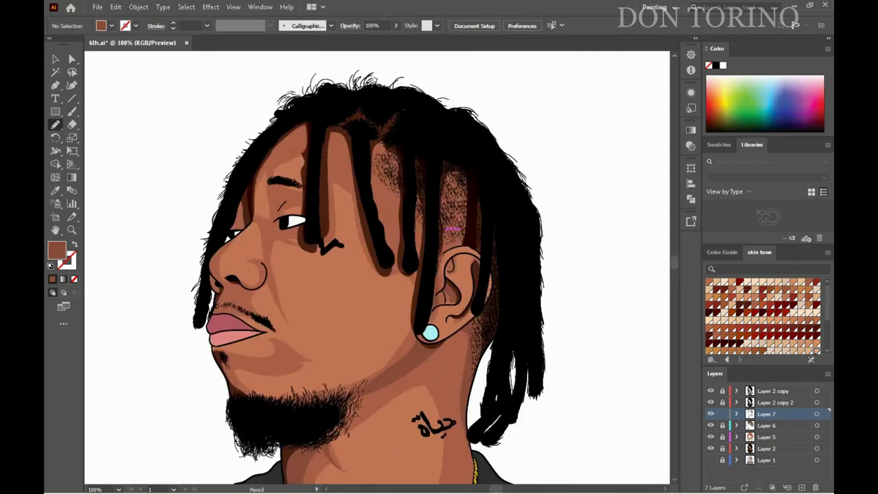
drag(414, 193, 414, 265)
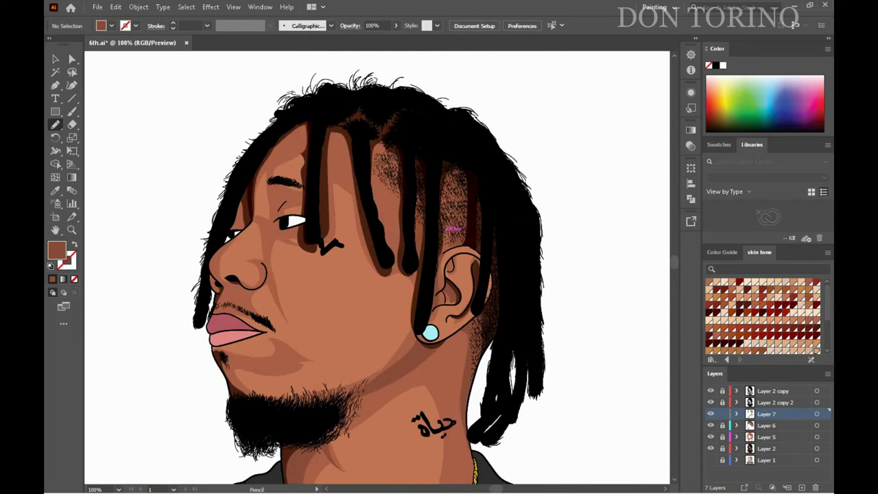
drag(388, 141, 392, 248)
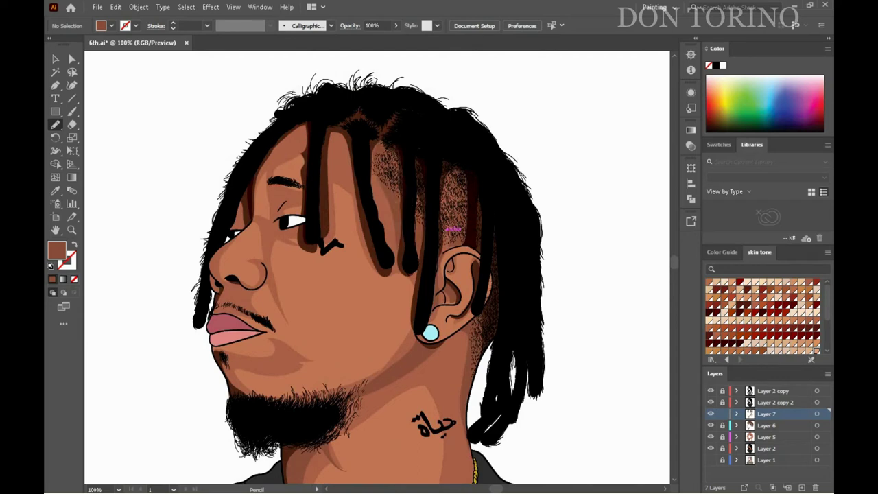
drag(358, 132, 341, 238)
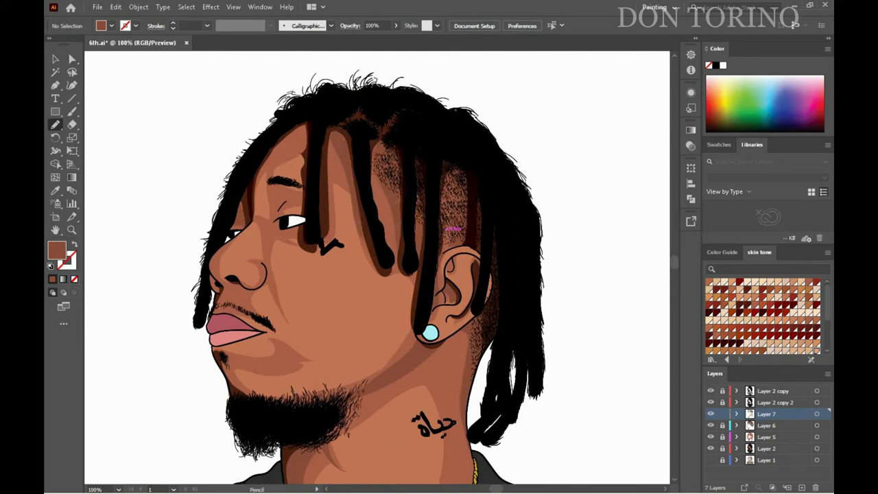
drag(305, 123, 302, 171)
key(ctrl+z)
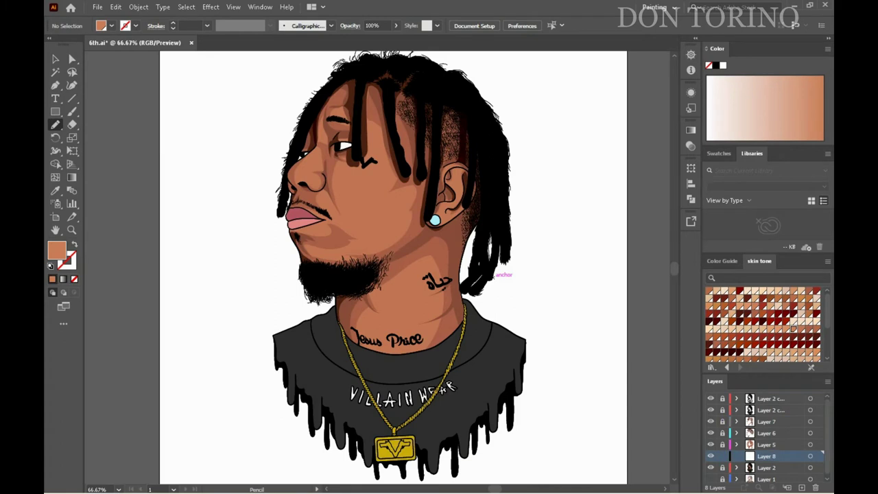
Step: Draw light skin-tone shading shapes over the neck, ear area, cheek, beard top, forehead and jaw
drag(384, 273, 350, 343)
drag(405, 259, 388, 351)
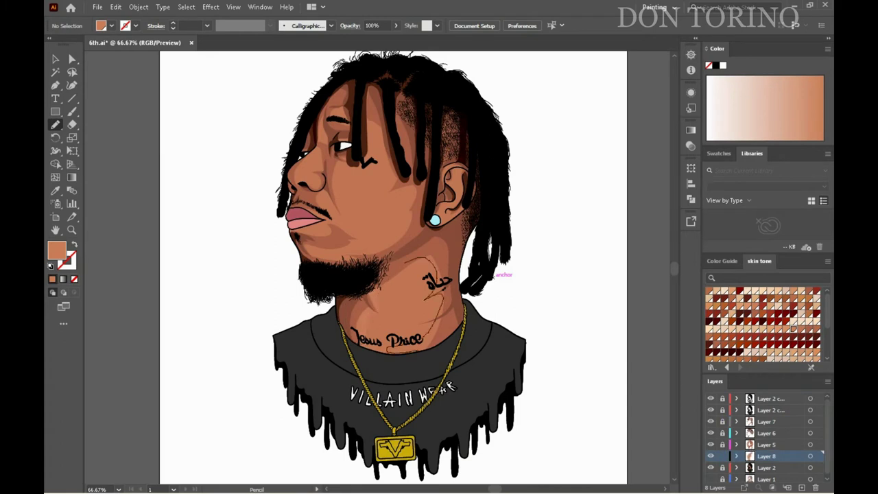
drag(413, 252, 448, 245)
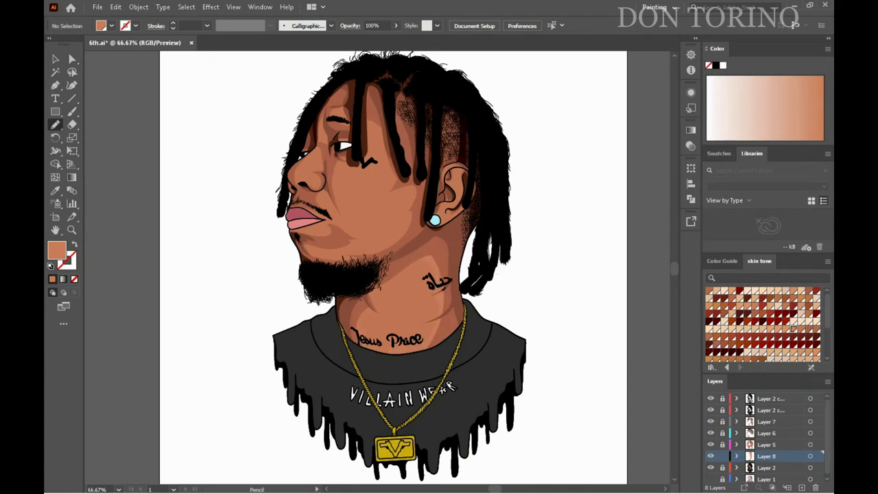
drag(458, 168, 442, 221)
drag(323, 189, 335, 208)
drag(305, 255, 358, 246)
drag(388, 109, 367, 159)
mouse_move(351, 101)
mouse_down()
mouse_move(320, 137)
mouse_move(324, 152)
mouse_move(304, 173)
mouse_move(308, 189)
mouse_up()
drag(408, 217, 370, 134)
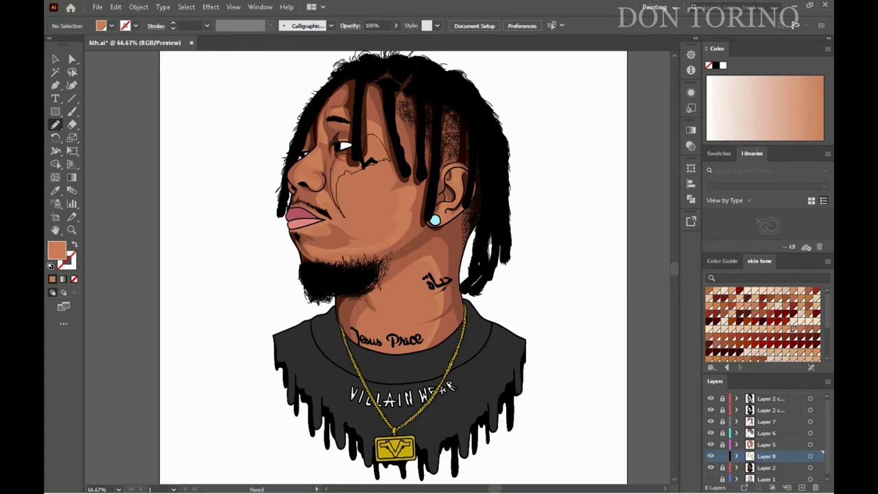
mouse_move(396, 166)
mouse_down()
mouse_move(370, 189)
mouse_move(382, 166)
mouse_up()
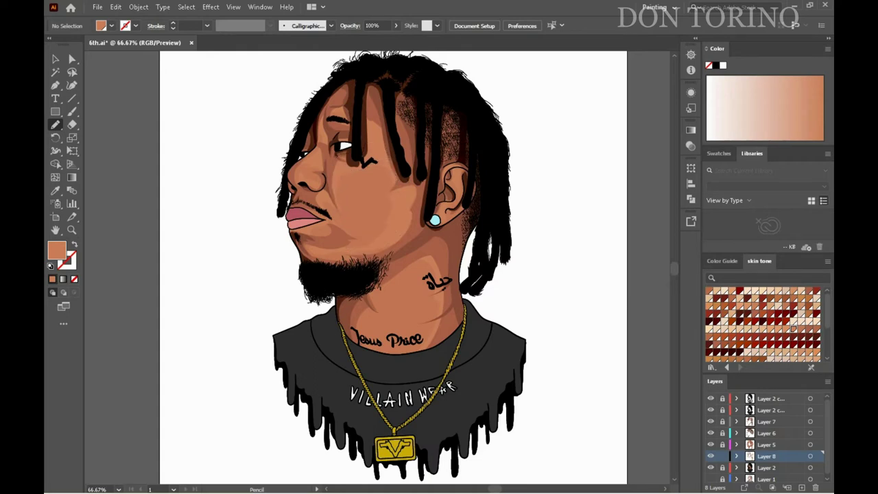
drag(424, 329, 384, 254)
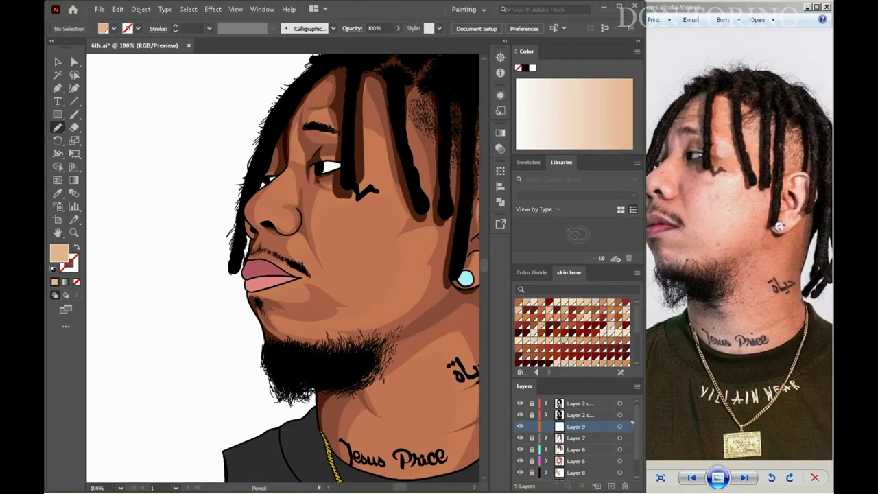
Step: Draw light beige highlights above the eyebrow, beside the eye, on the upper eyelid and on the nose
scroll(306, 257, down, 2)
scroll(305, 257, up, 4)
click(57, 127)
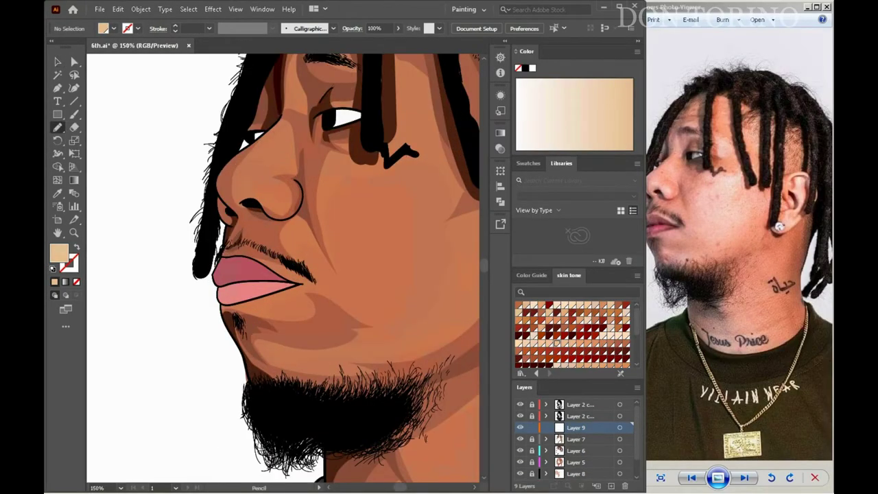
scroll(283, 268, up, 3)
drag(326, 148, 356, 143)
drag(296, 149, 292, 162)
drag(331, 199, 361, 194)
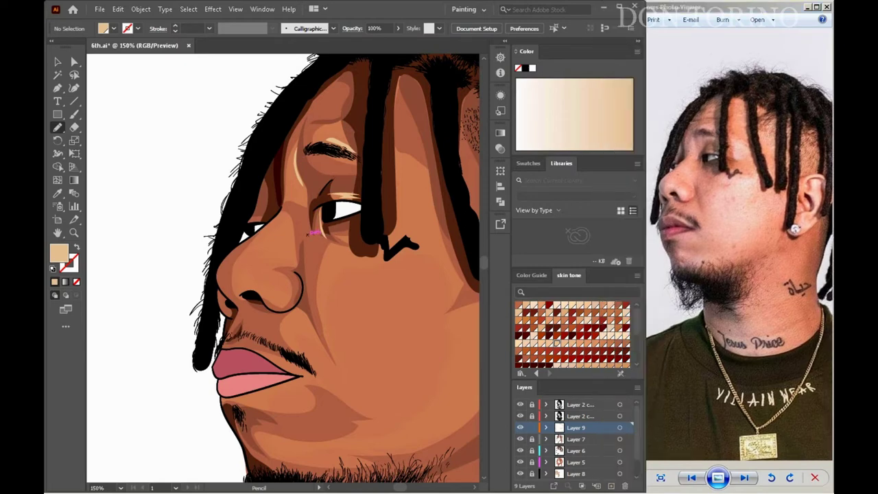
drag(265, 292, 288, 296)
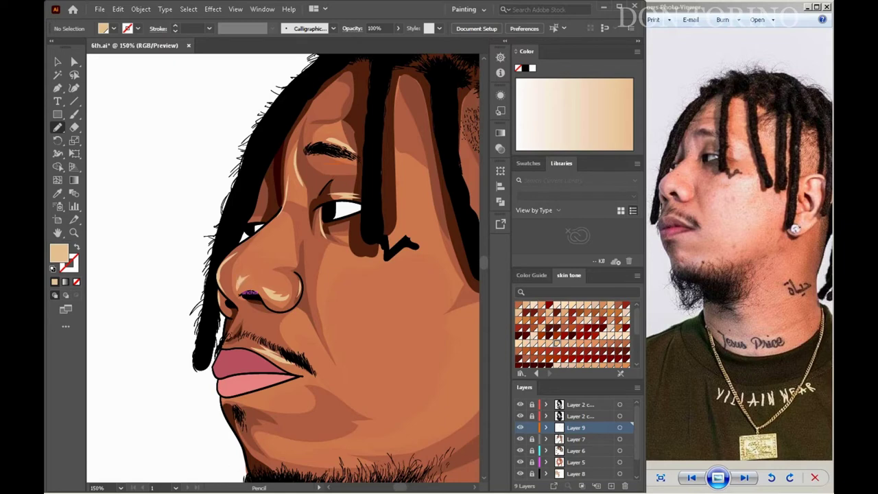
Step: Move Layer 10 up one level and zoom in on the face
scroll(241, 292, right, 5)
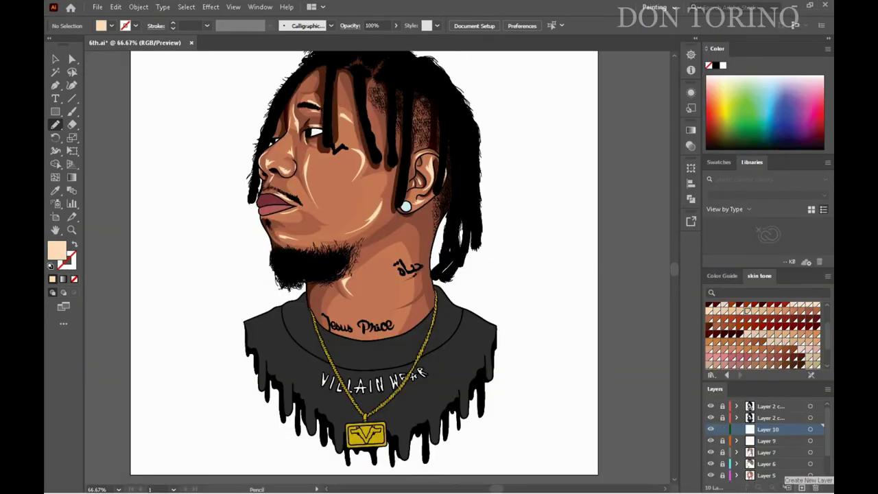
drag(767, 428, 768, 416)
key(ctrl+equal)
key(ctrl+equal)
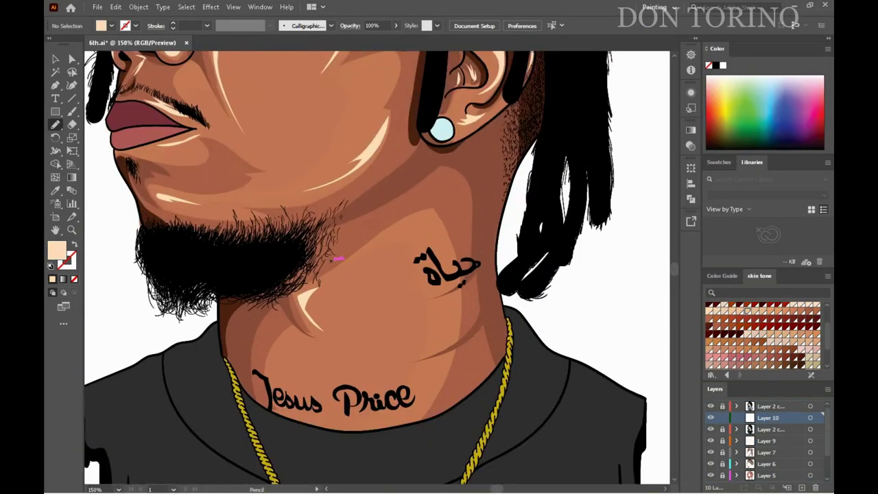
drag(275, 205, 542, 319)
Step: Sample a dark maroon fill and shade the upper lip and lower edge of the lower lip
key(i)
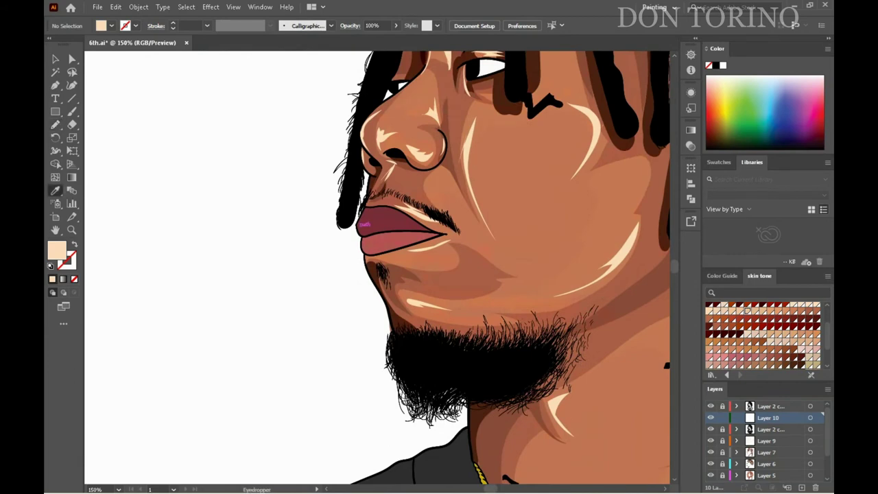
click(365, 225)
double_click(57, 251)
click(566, 180)
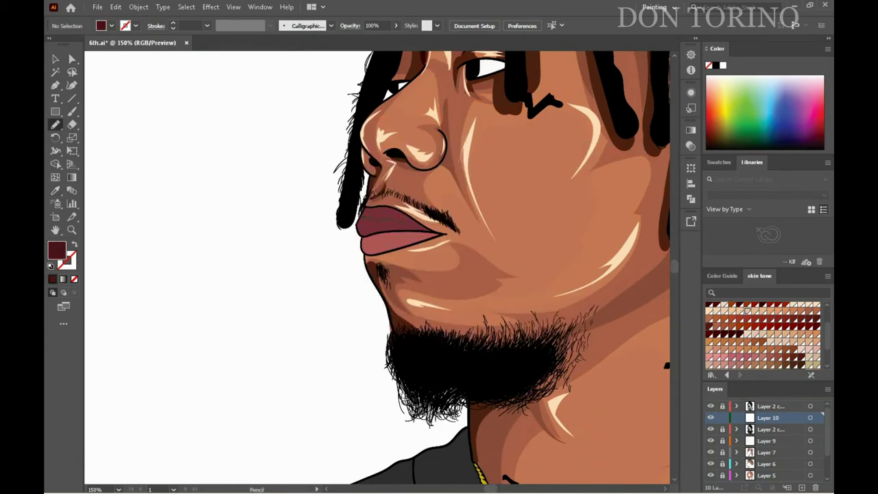
drag(365, 224, 423, 231)
drag(362, 237, 435, 236)
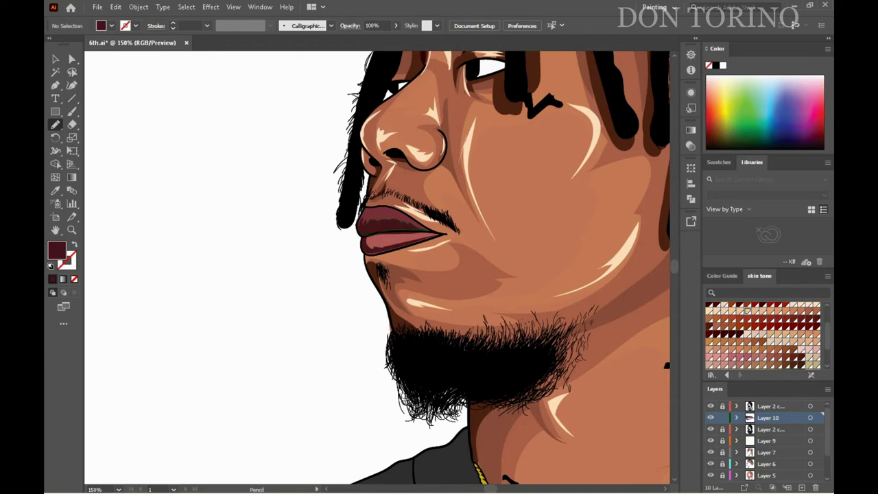
Step: Add a light pink highlight on the lower lip
key(ctrl+minus)
key(ctrl+minus)
double_click(57, 250)
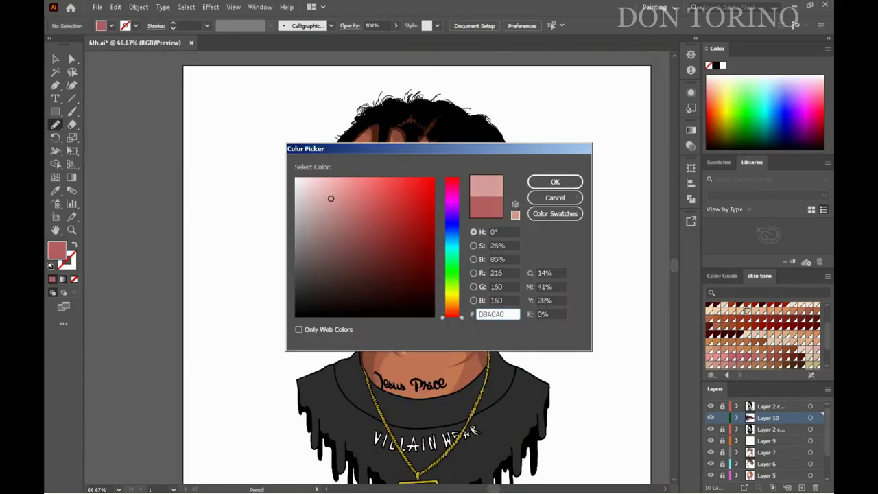
click(555, 153)
key(ctrl+plus)
key(ctrl+plus)
key(ctrl+plus)
key(ctrl+plus)
drag(125, 265, 99, 273)
drag(185, 256, 124, 268)
Step: With a white fill, highlight the right, left and lower front edges of the shirt collar
key(ctrl+minus)
key(ctrl+minus)
key(ctrl+minus)
key(ctrl+minus)
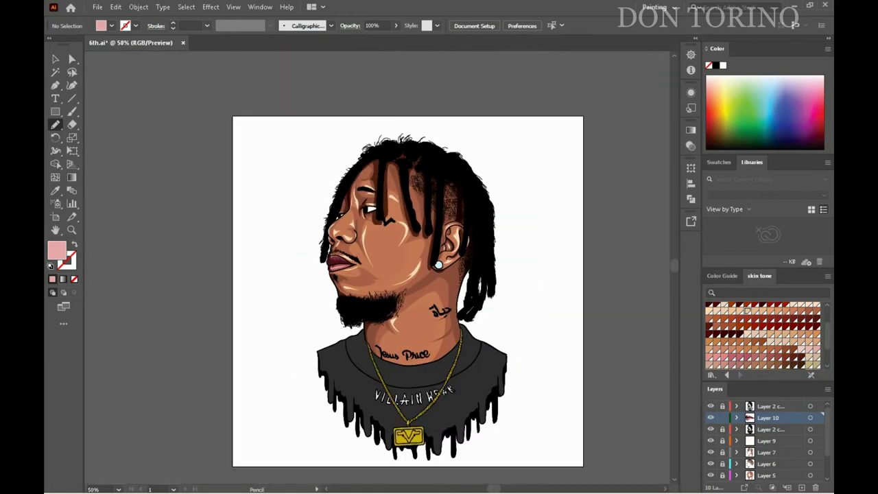
scroll(378, 267, right, 3)
key(ctrl+plus)
key(ctrl+plus)
scroll(358, 269, down, 2)
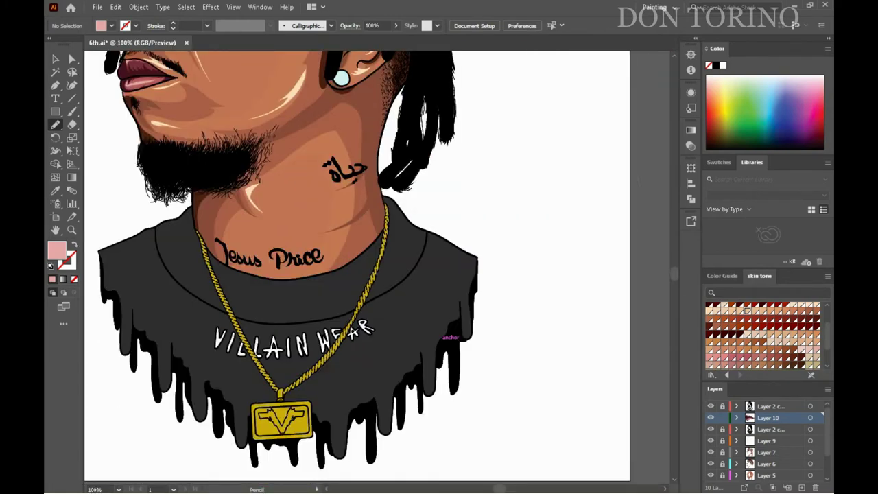
double_click(56, 251)
key(Return)
scroll(377, 268, left, 3)
drag(524, 183, 506, 246)
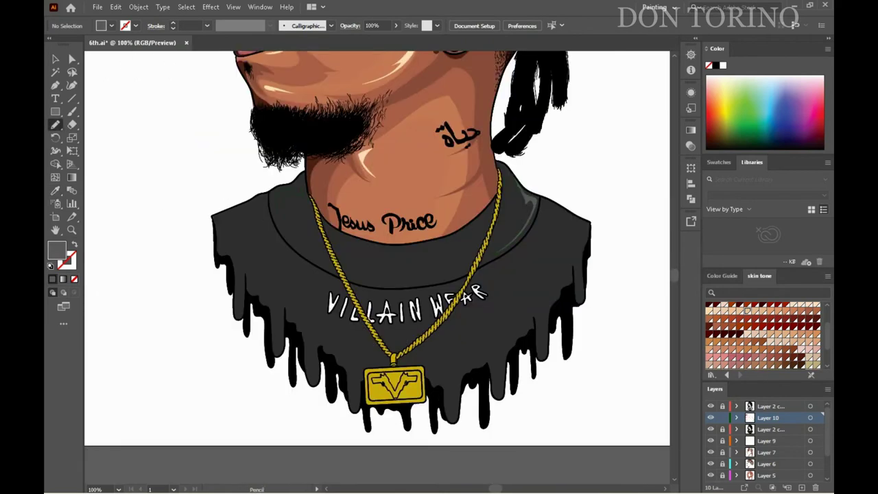
drag(302, 180, 289, 235)
drag(466, 234, 347, 252)
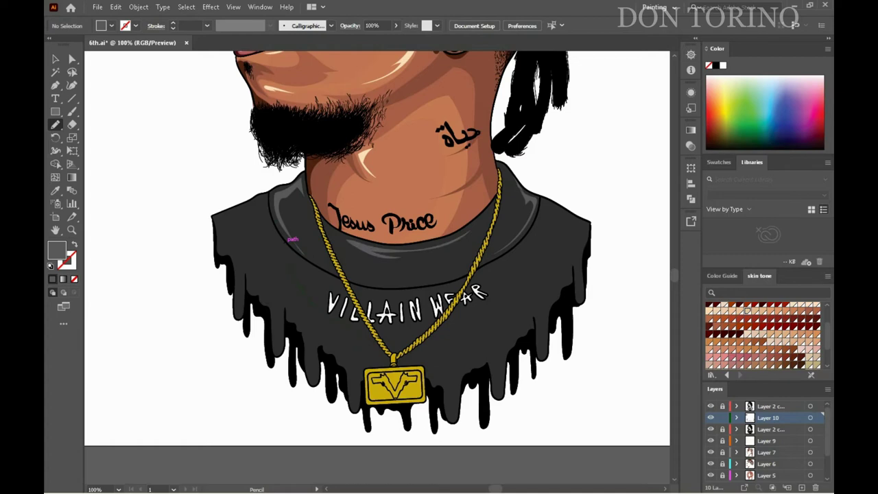
Step: Sample the chain's gold and draw darker gold shading on the chain and bail's bottom ring
key(i)
click(381, 377)
scroll(378, 369, up, 6)
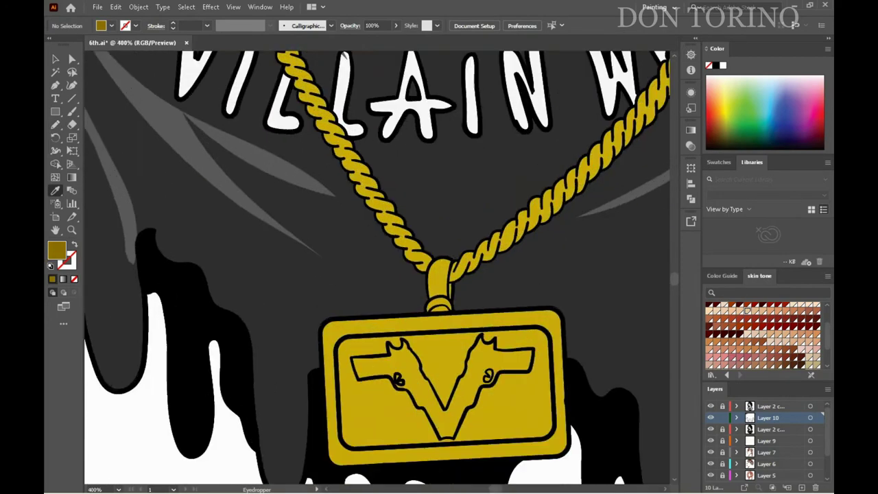
click(55, 124)
drag(552, 257, 525, 284)
mouse_move(487, 352)
mouse_down()
mouse_move(519, 346)
mouse_move(518, 334)
mouse_up()
drag(557, 254, 521, 289)
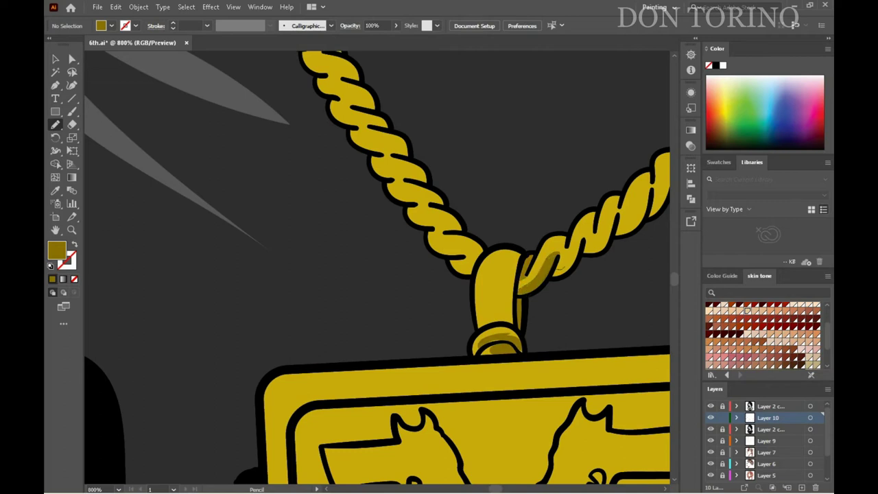
drag(591, 221, 527, 278)
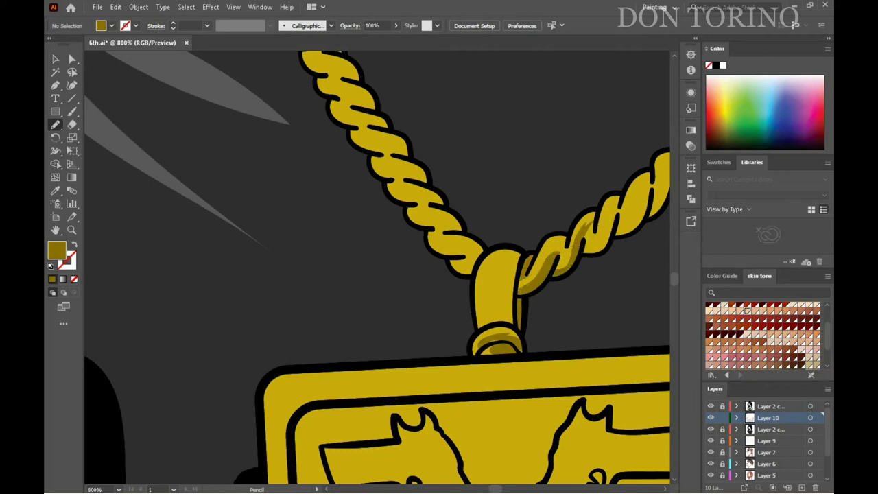
Step: Shade the right chain's rope twists and lower edge with darker gold
mouse_move(617, 204)
mouse_down()
mouse_move(580, 240)
mouse_move(422, 237)
mouse_up()
drag(494, 178, 459, 235)
drag(514, 154, 496, 204)
mouse_move(545, 127)
mouse_down()
mouse_move(530, 180)
mouse_move(515, 195)
mouse_up()
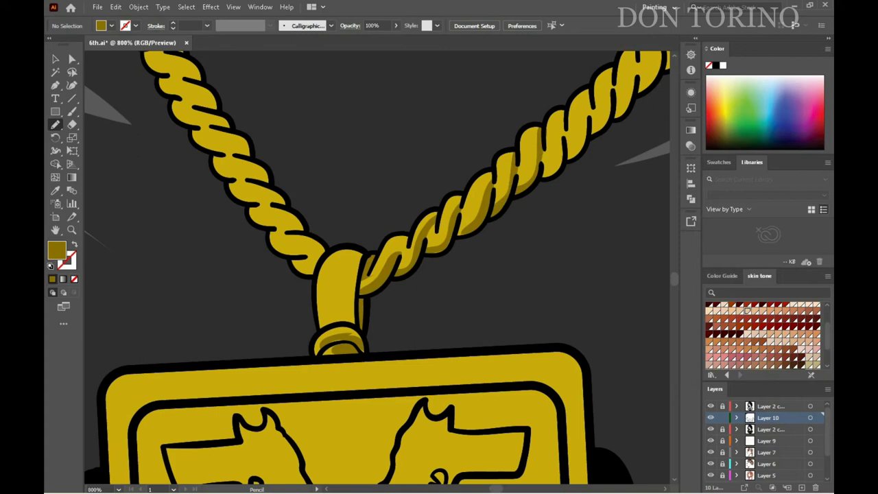
drag(547, 166, 542, 177)
mouse_move(572, 150)
mouse_down()
mouse_move(593, 90)
mouse_move(610, 79)
mouse_up()
scroll(241, 411, up, 2)
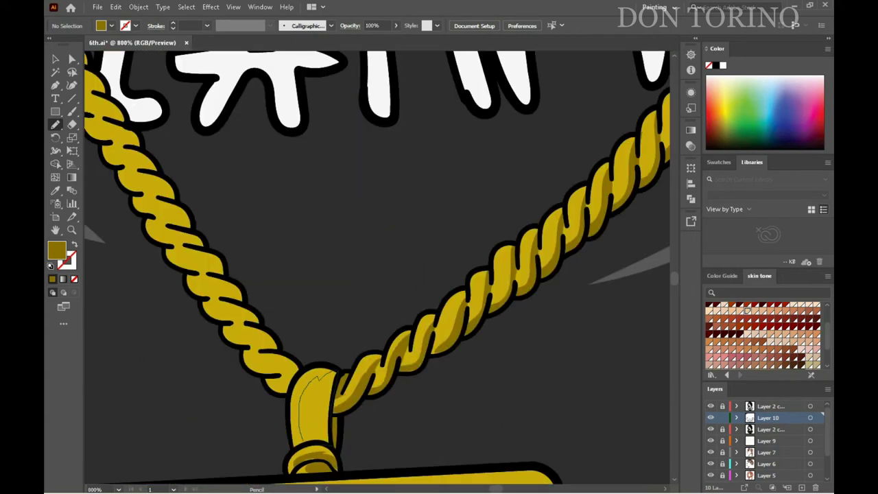
Step: Shade the pendant loop, a left-chain twist, and the pendant's top-left and left edges darker gold
drag(303, 439, 333, 411)
mouse_move(273, 384)
mouse_down()
mouse_move(268, 390)
mouse_move(247, 353)
mouse_move(274, 350)
mouse_up()
drag(192, 277, 240, 294)
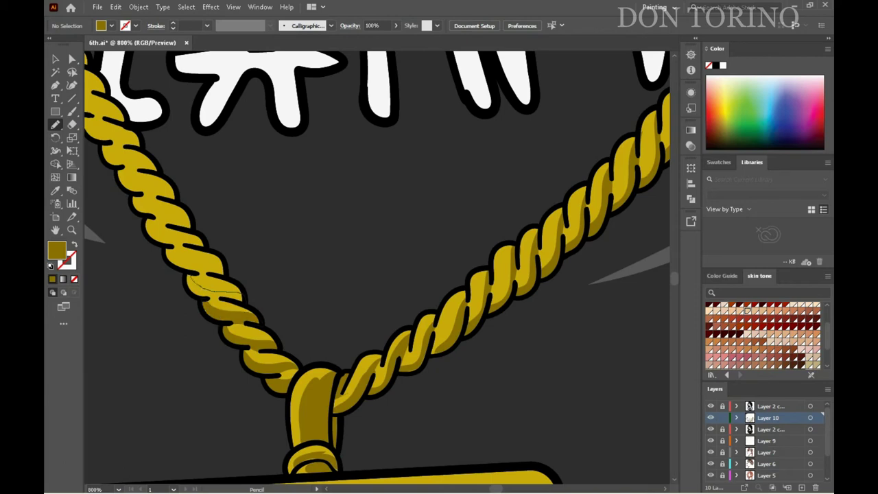
scroll(377, 268, down, 5)
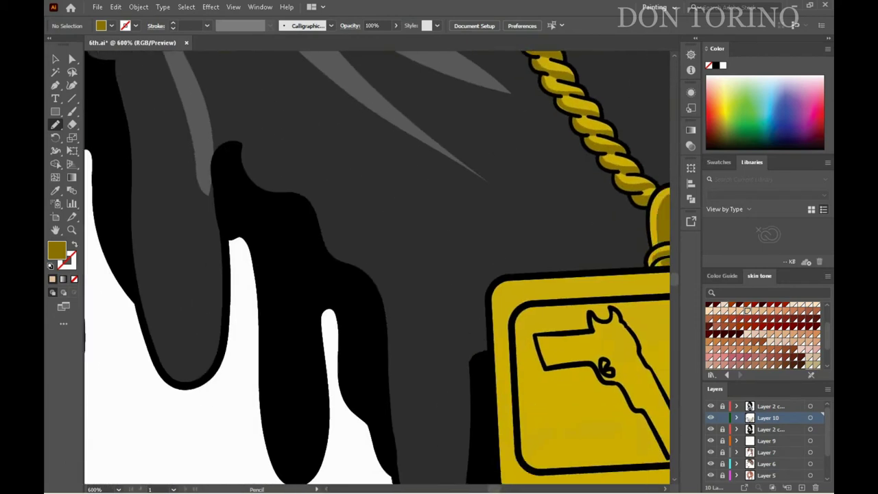
scroll(377, 268, down, 5)
drag(319, 267, 511, 173)
drag(312, 210, 357, 391)
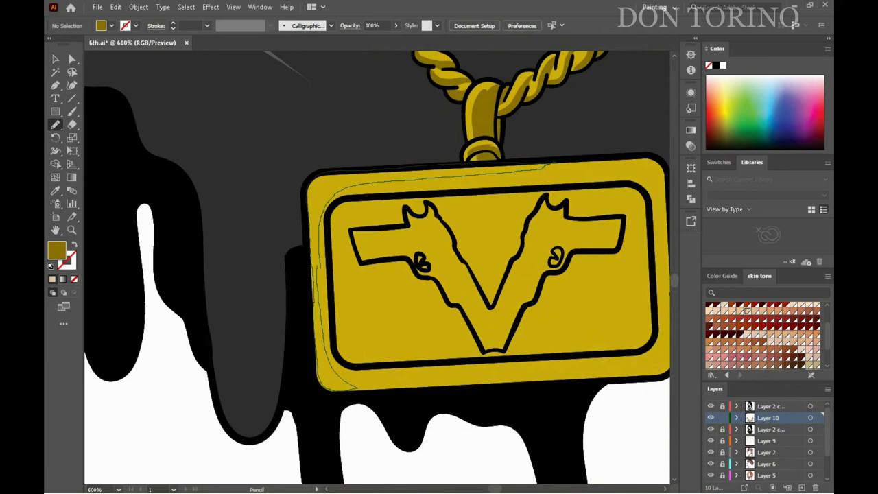
scroll(377, 267, right, 3)
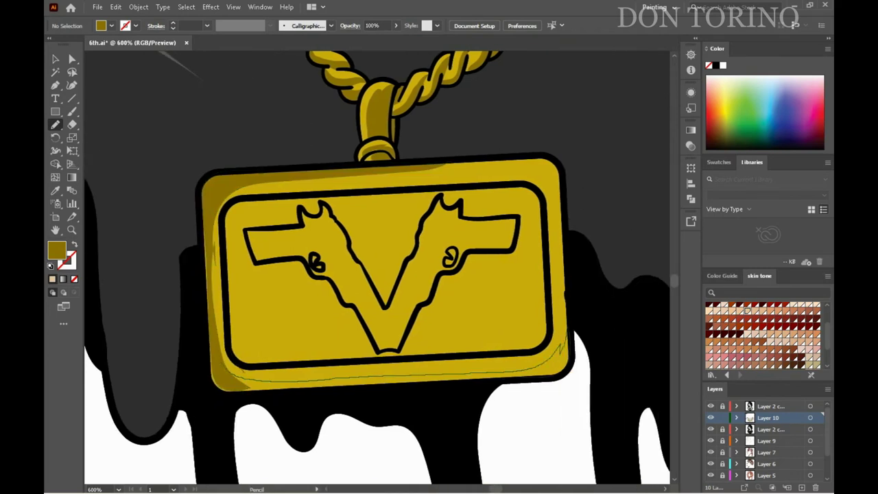
key(i)
double_click(57, 251)
Step: Set a pale yellow fill and draw highlights along the pendant's edges
click(355, 182)
key(Return)
key(n)
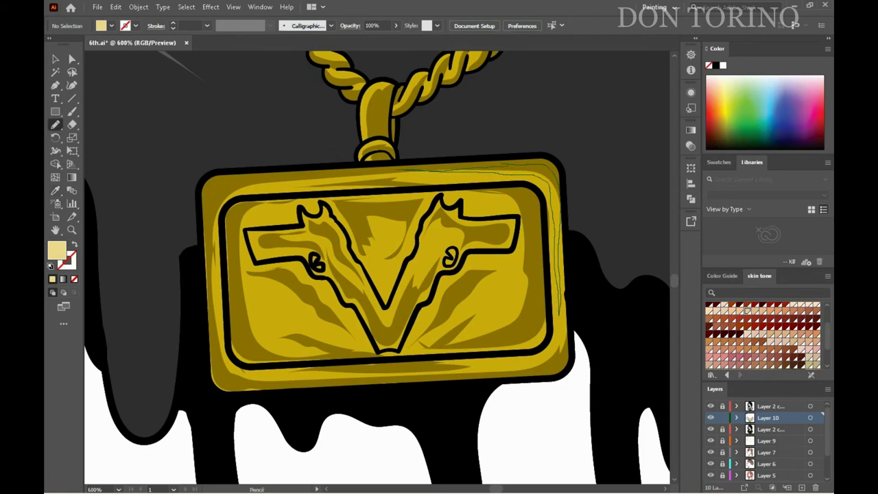
drag(491, 369, 370, 367)
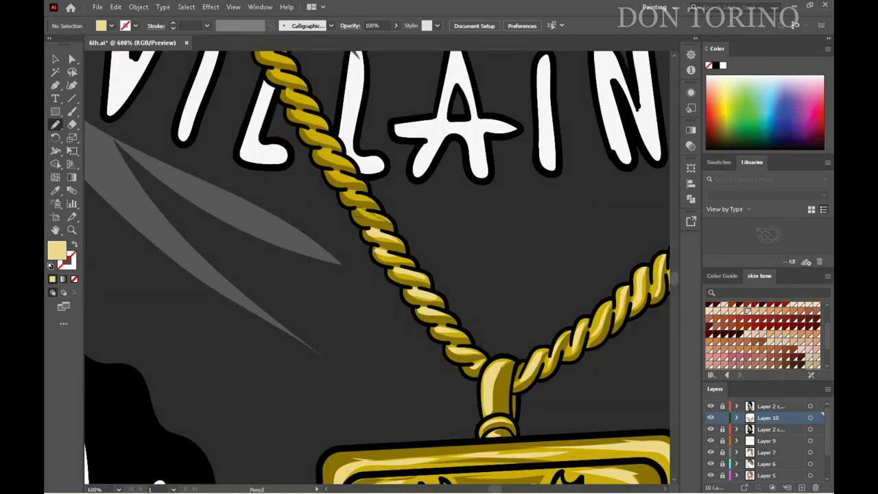
scroll(357, 206, up, 3)
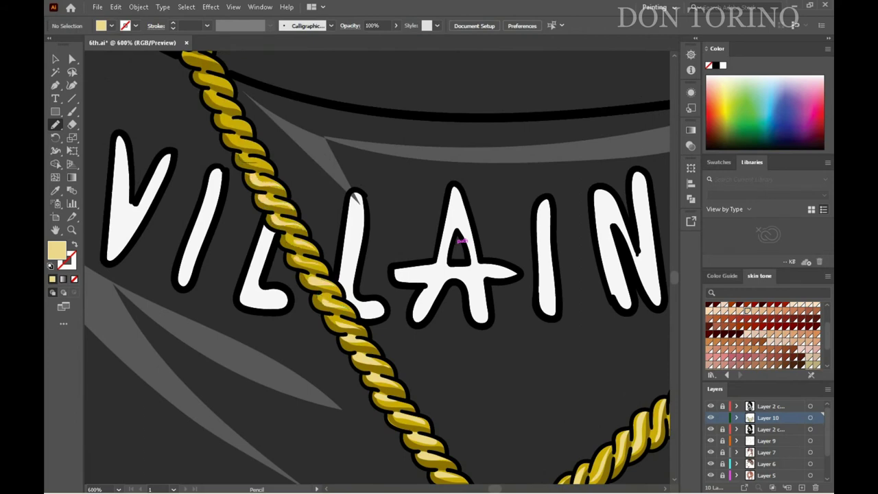
scroll(223, 103, up, 5)
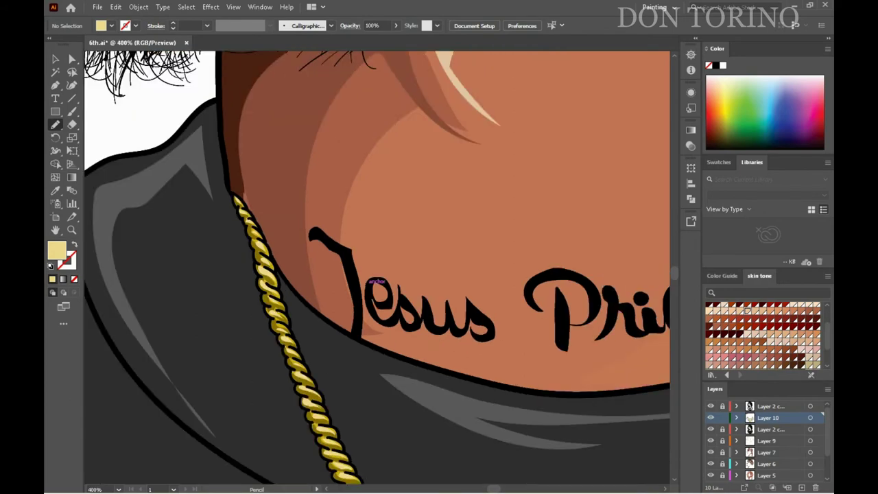
scroll(173, 180, down, 6)
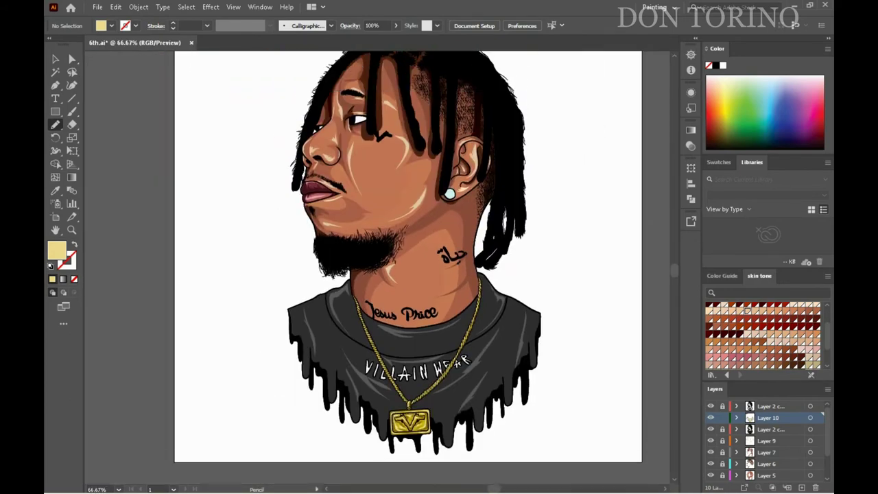
Step: Shade the inside of the earring stone with gray
scroll(414, 166, up, 2)
scroll(413, 166, up, 2)
scroll(413, 166, up, 2)
scroll(625, 236, right, 2)
scroll(606, 325, up, 2)
mouse_move(521, 237)
mouse_down()
mouse_move(573, 275)
mouse_move(514, 247)
mouse_move(559, 281)
mouse_up()
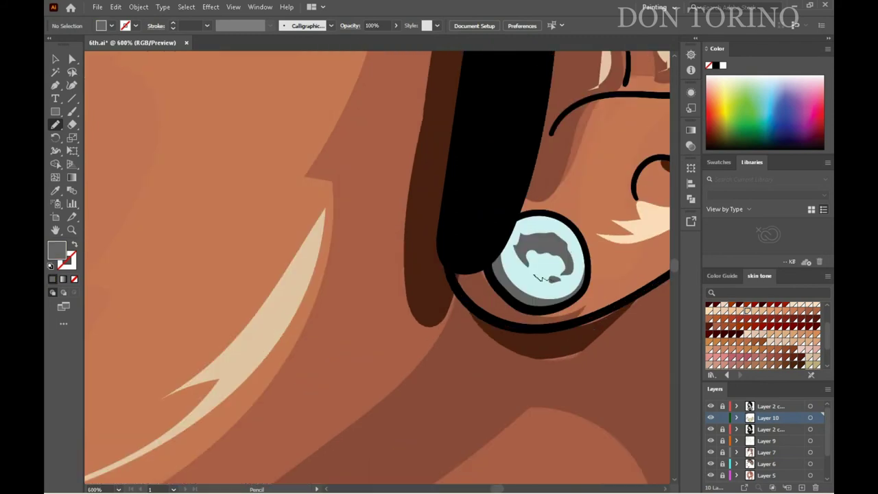
Step: Shade the eye corner gray, then the eye white in lighter gray keeping a highlight
scroll(542, 267, down, 2)
scroll(542, 268, down, 3)
scroll(377, 275, up, 3)
drag(453, 255, 474, 242)
double_click(56, 250)
click(557, 183)
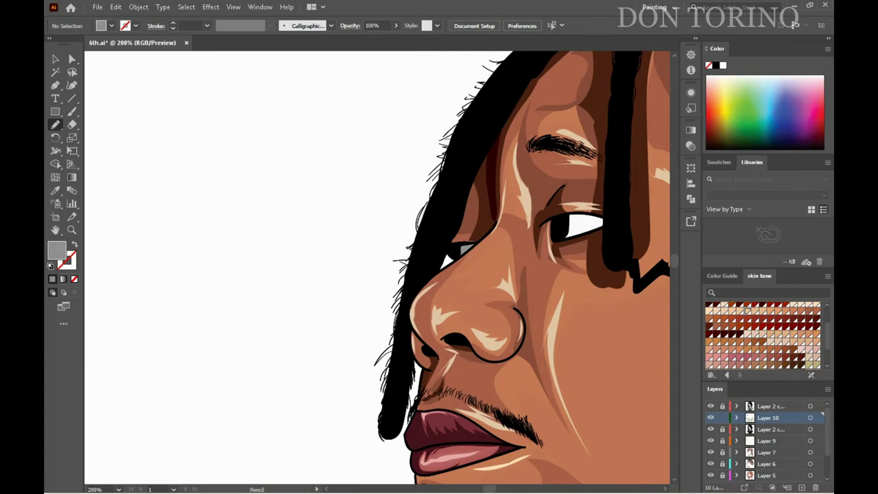
drag(603, 221, 566, 234)
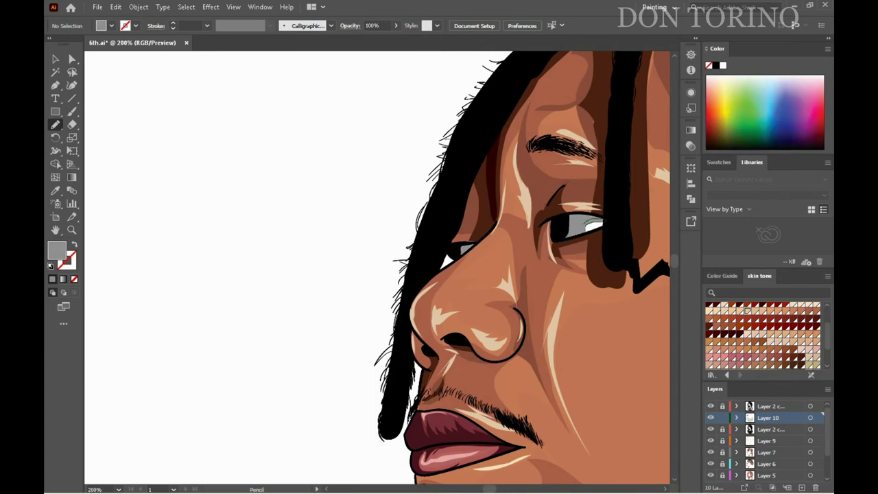
key(ctrl+0)
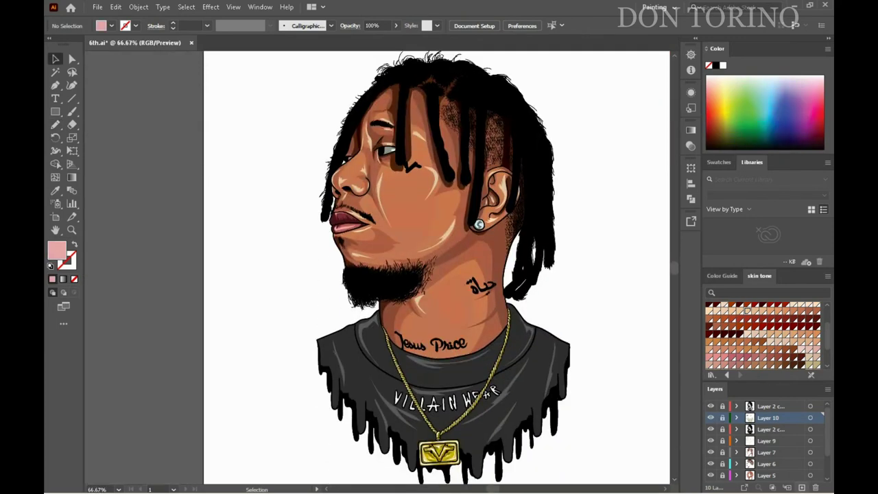
Step: Add a new layer for the hair strands and load the Web colour swatch library
click(789, 487)
click(719, 162)
click(712, 262)
click(649, 240)
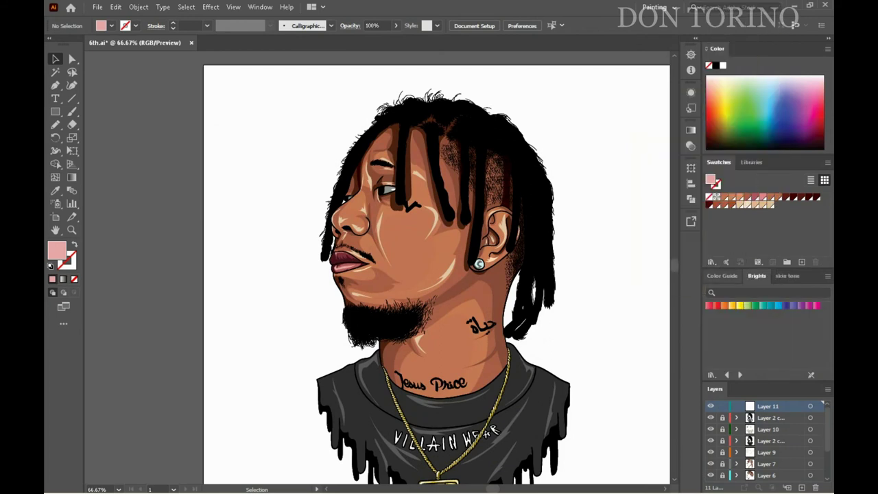
click(727, 375)
click(727, 375)
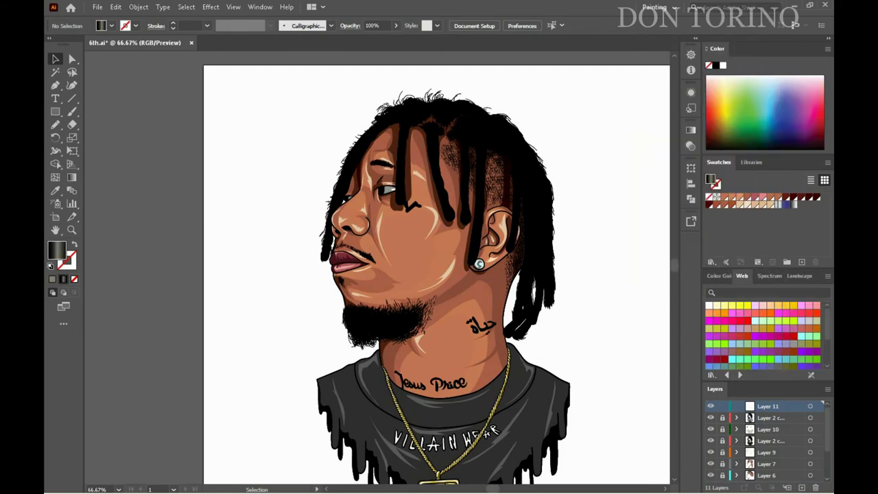
Step: Make the middle gradient stop dark grey and move the gradient midpoint to 30.7159%
click(691, 129)
double_click(606, 215)
click(533, 312)
drag(592, 202, 595, 203)
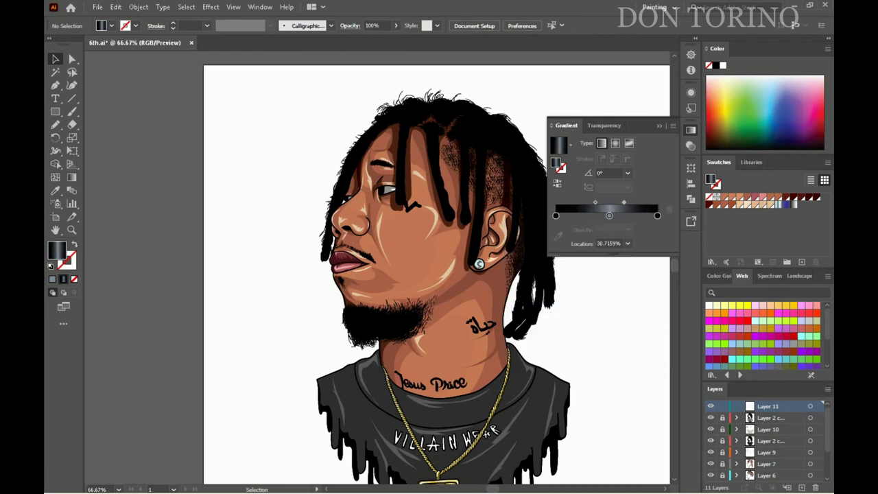
double_click(609, 215)
key(Escape)
Step: Set up the Paintbrush with a black 0.5 pt stroke and no fill
key(b)
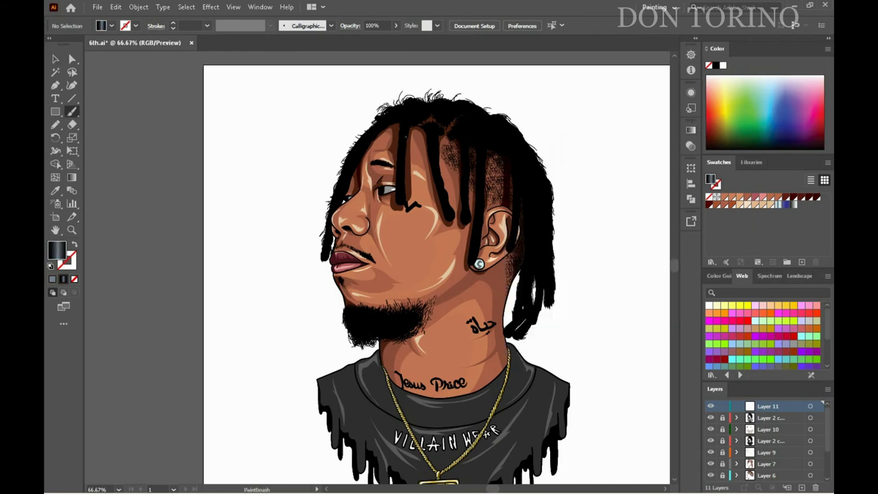
key(shift+x)
double_click(206, 25)
key(x)
click(206, 25)
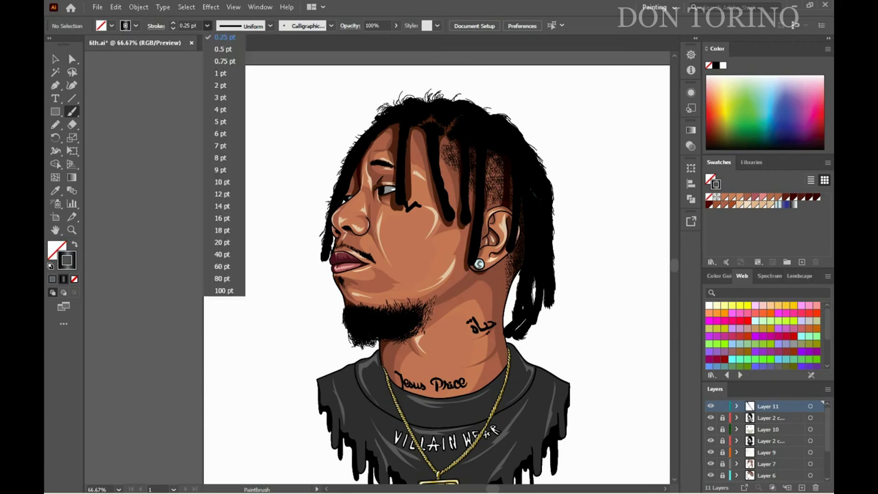
click(222, 49)
key(v)
scroll(377, 265, up, 2)
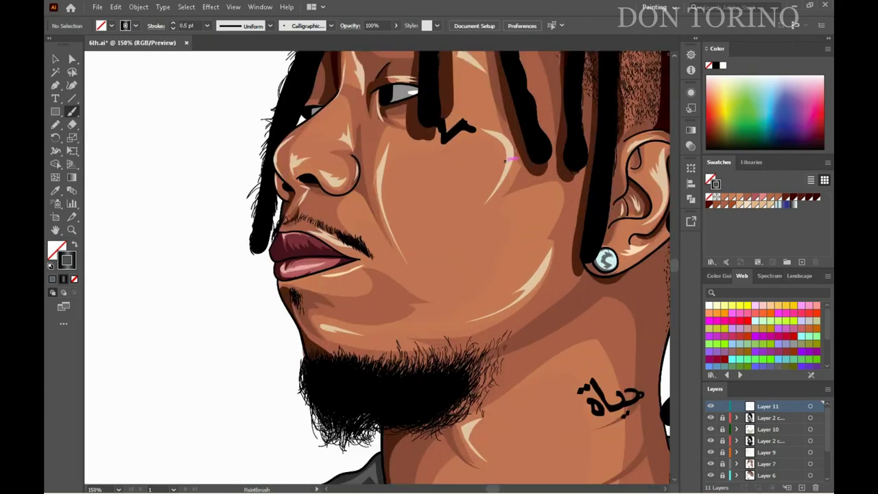
scroll(378, 266, up, 3)
key(b)
Step: Paint fine hair strands along a dreadlock and across the top of the head
drag(506, 158, 495, 162)
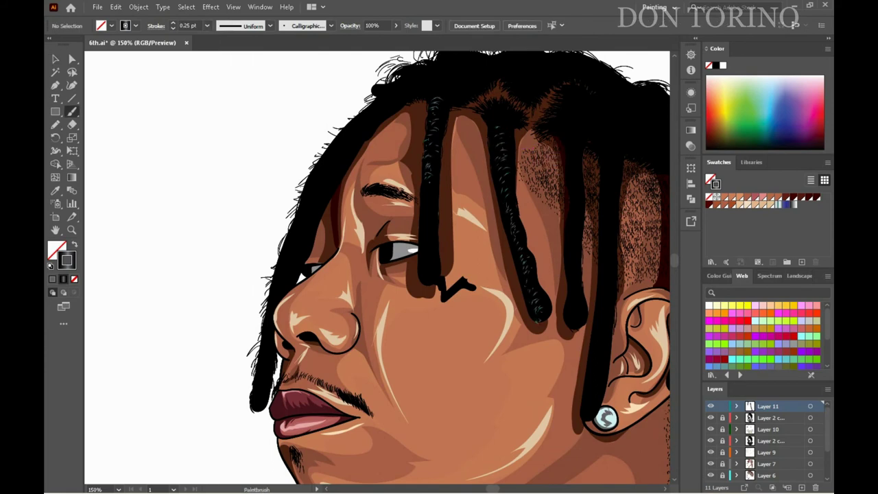
scroll(518, 295, right, 5)
scroll(518, 295, up, 1)
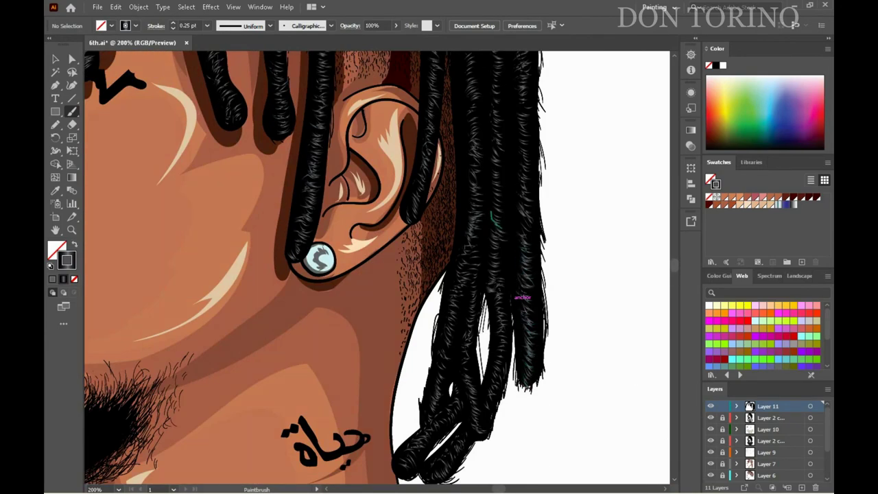
scroll(497, 134, up, 3)
scroll(515, 438, up, 1)
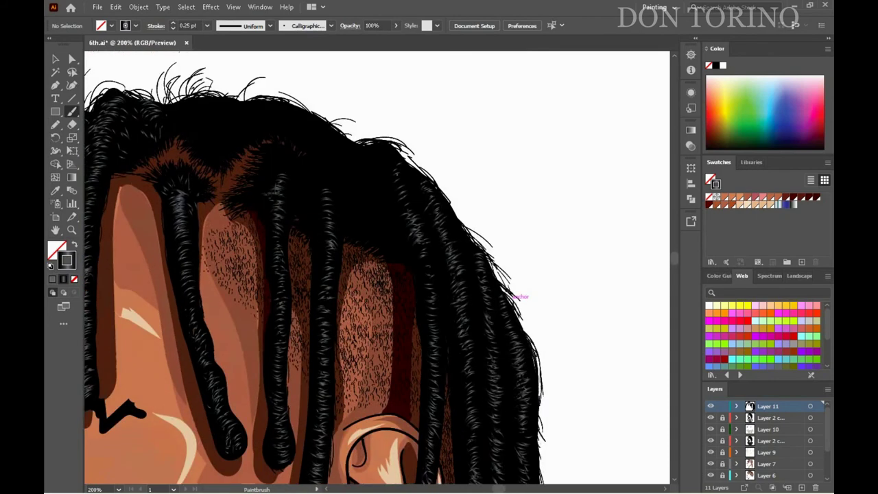
scroll(511, 295, up, 3)
drag(206, 101, 217, 105)
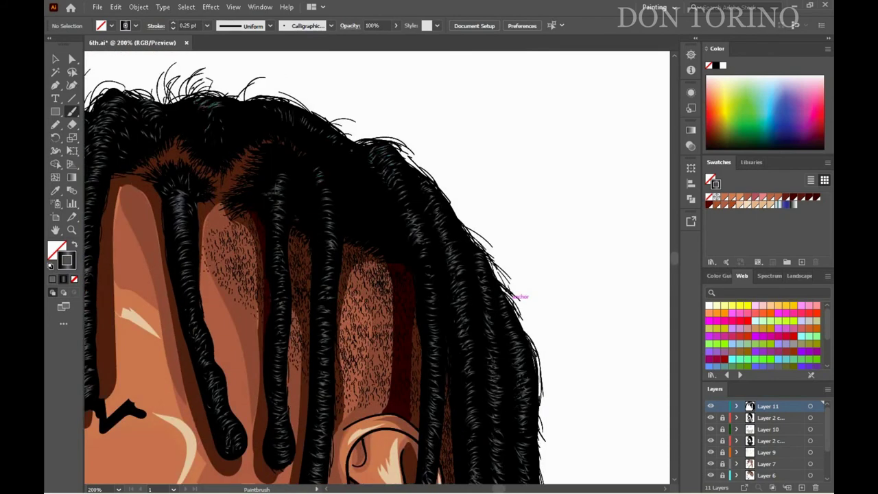